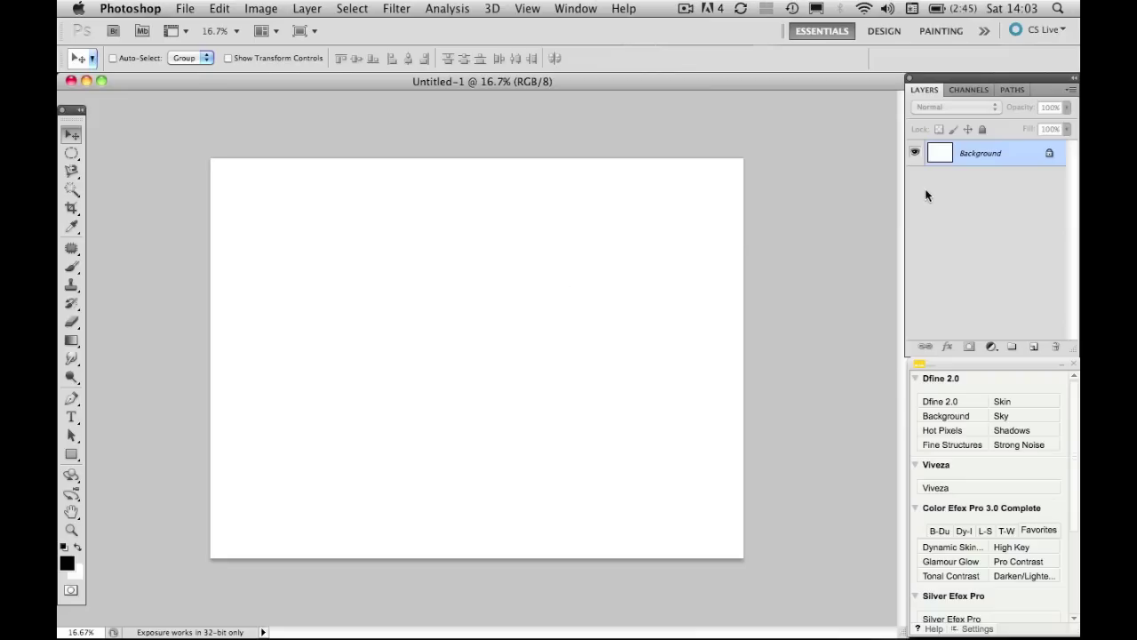
Set the background colour to yellow #ddca6f and fill the Background layer with it.
left_click(78, 571)
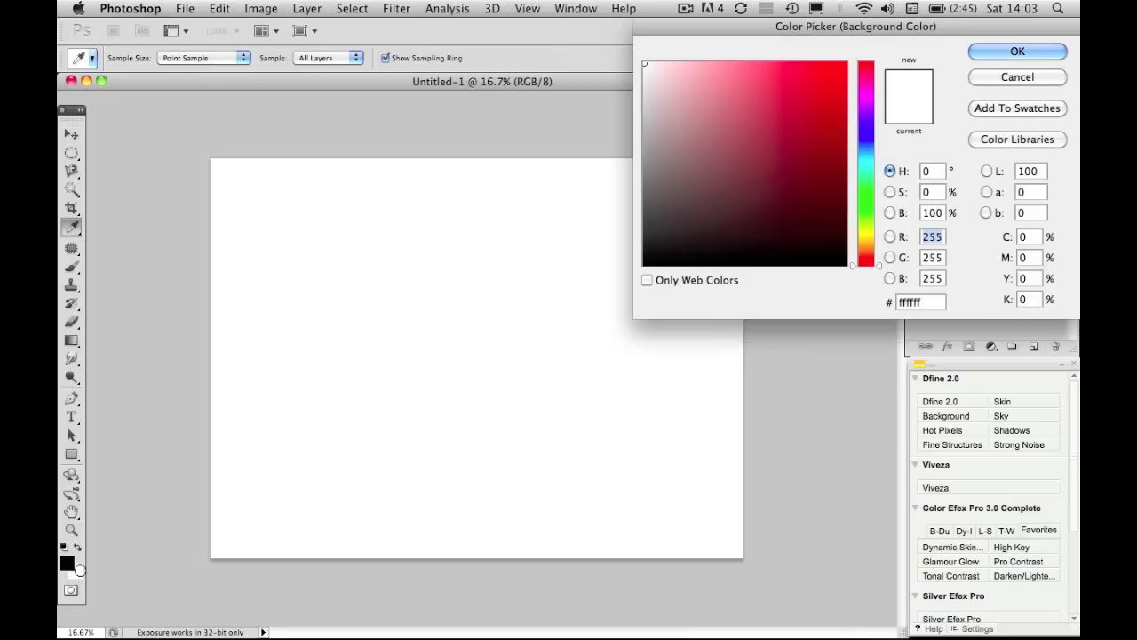
left_click(865, 242)
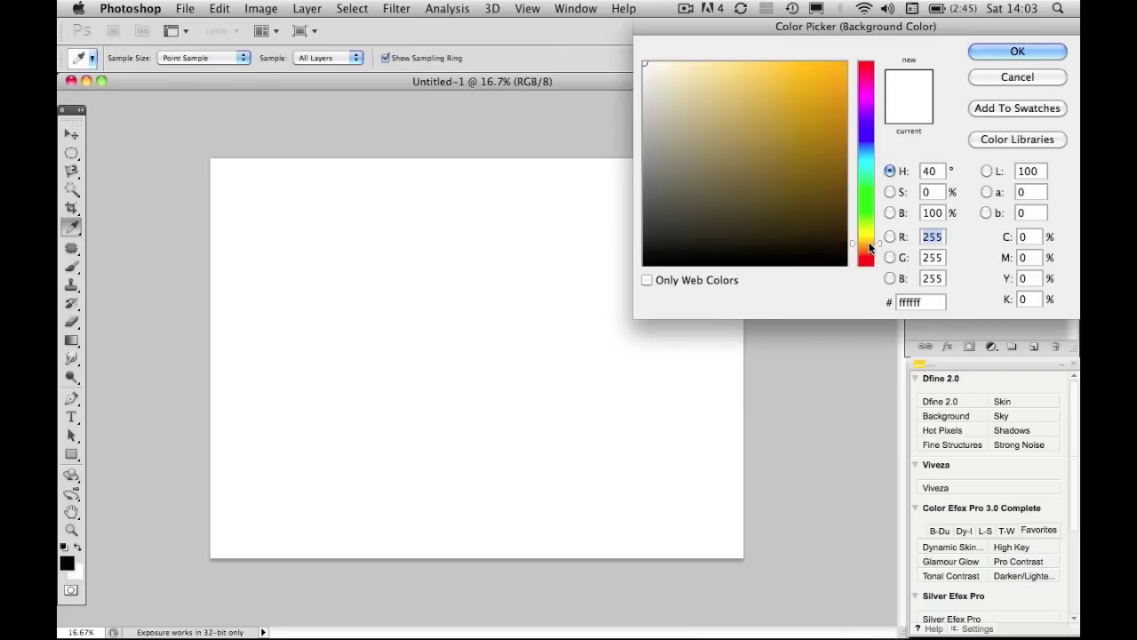
left_click_drag(865, 242, 865, 237)
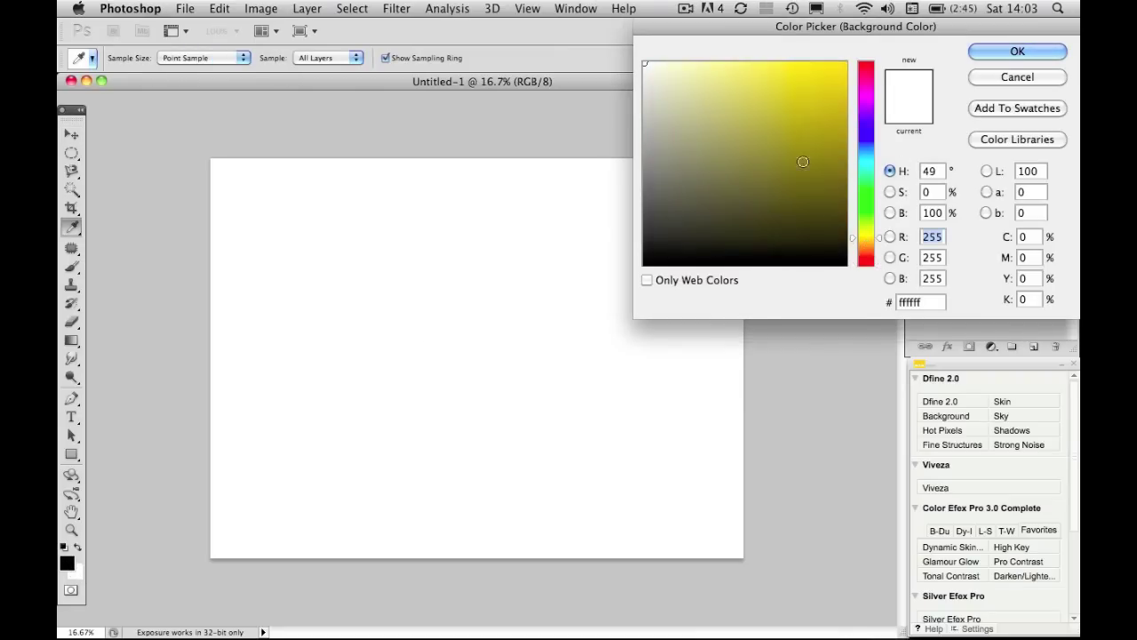
left_click(744, 89)
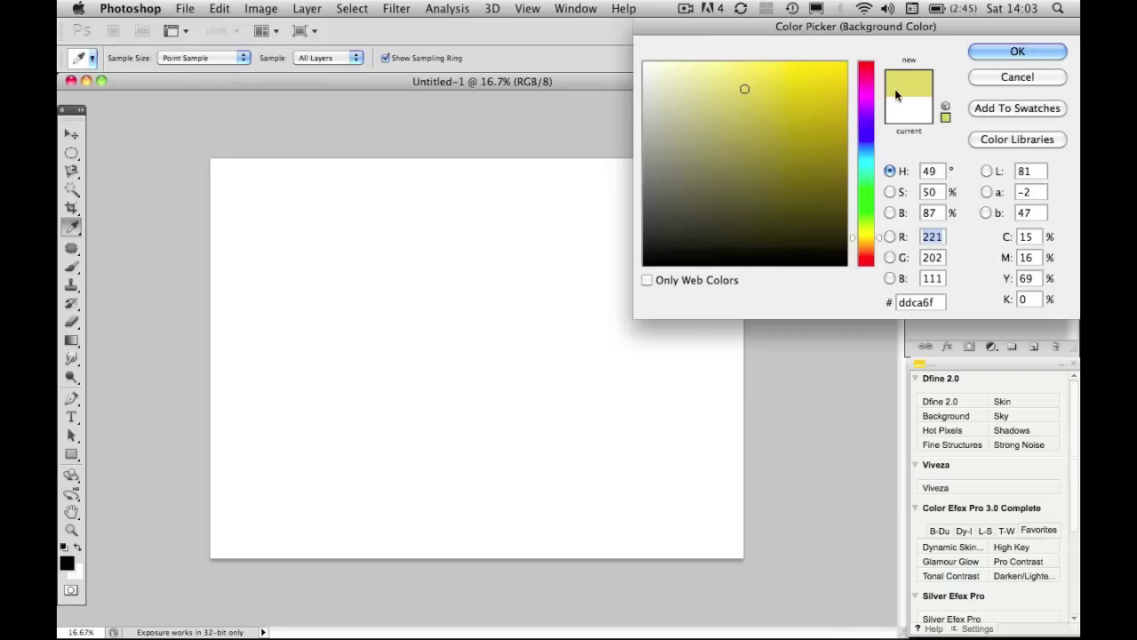
left_click(995, 54)
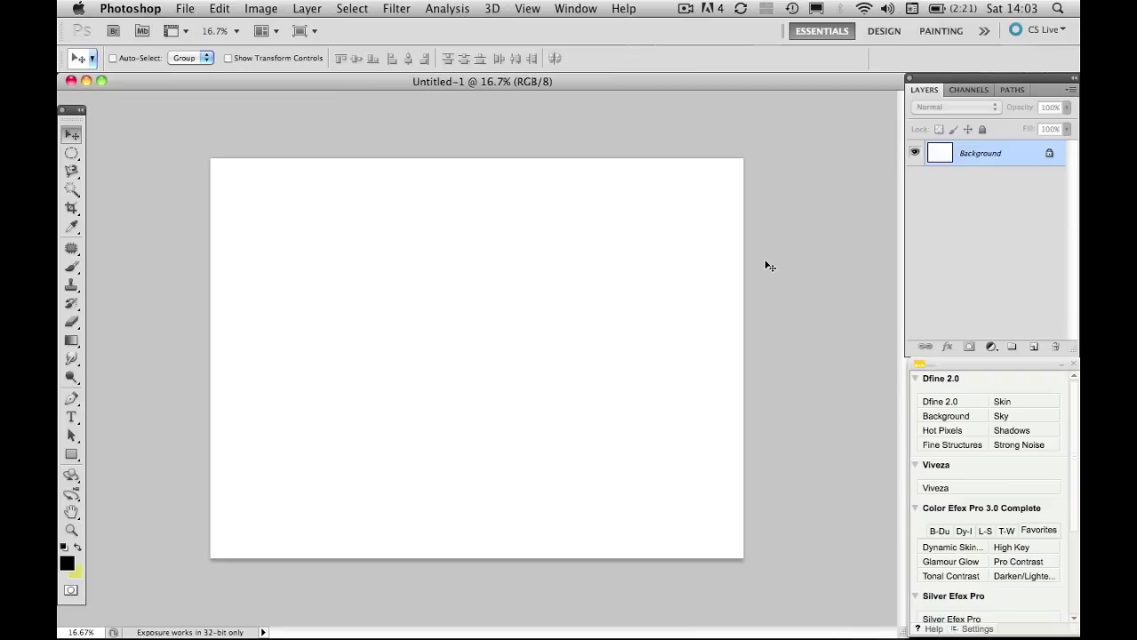
key("super+BackSpace")
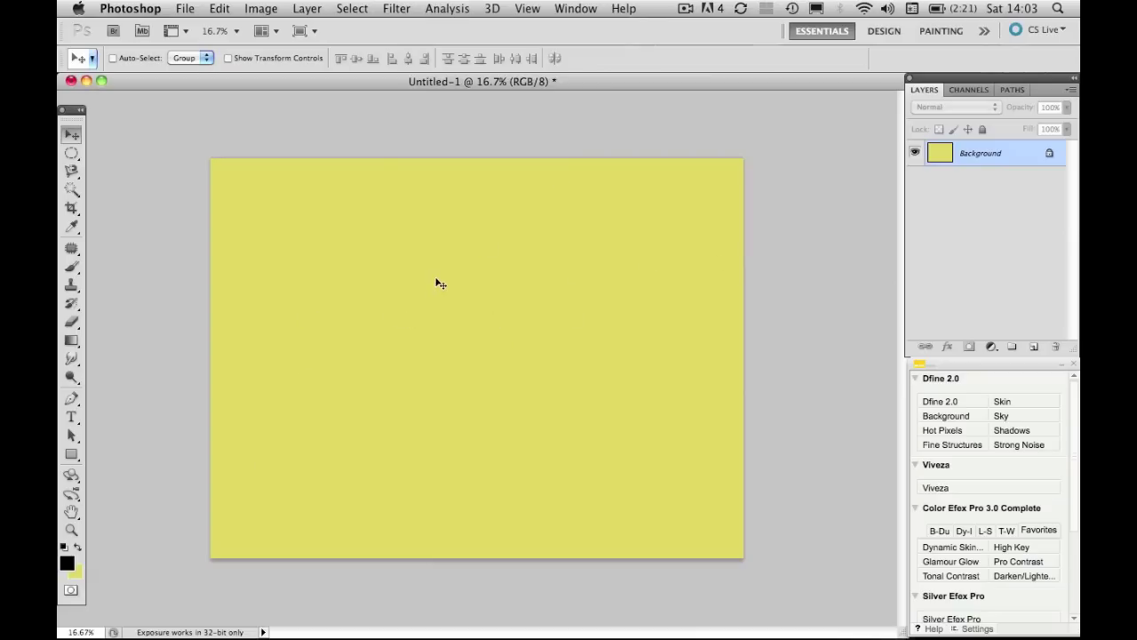
Apply the Texturizer filter to the Background layer with Canvas texture, scaling 91%, relief 11 and light from Top.
left_click(396, 9)
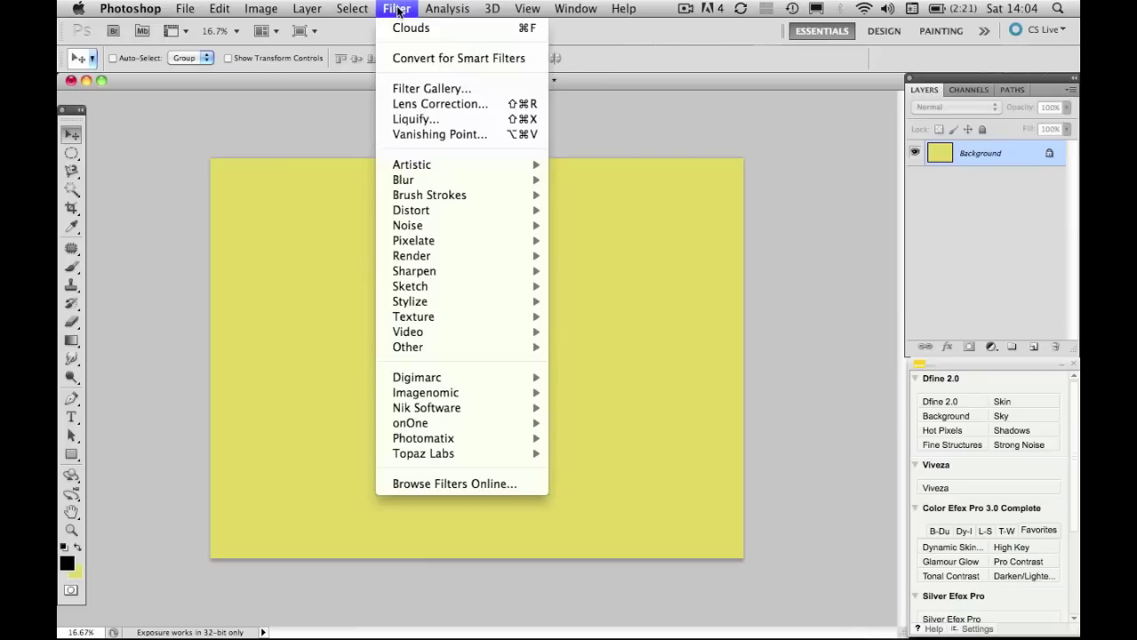
mouse_move(421, 308)
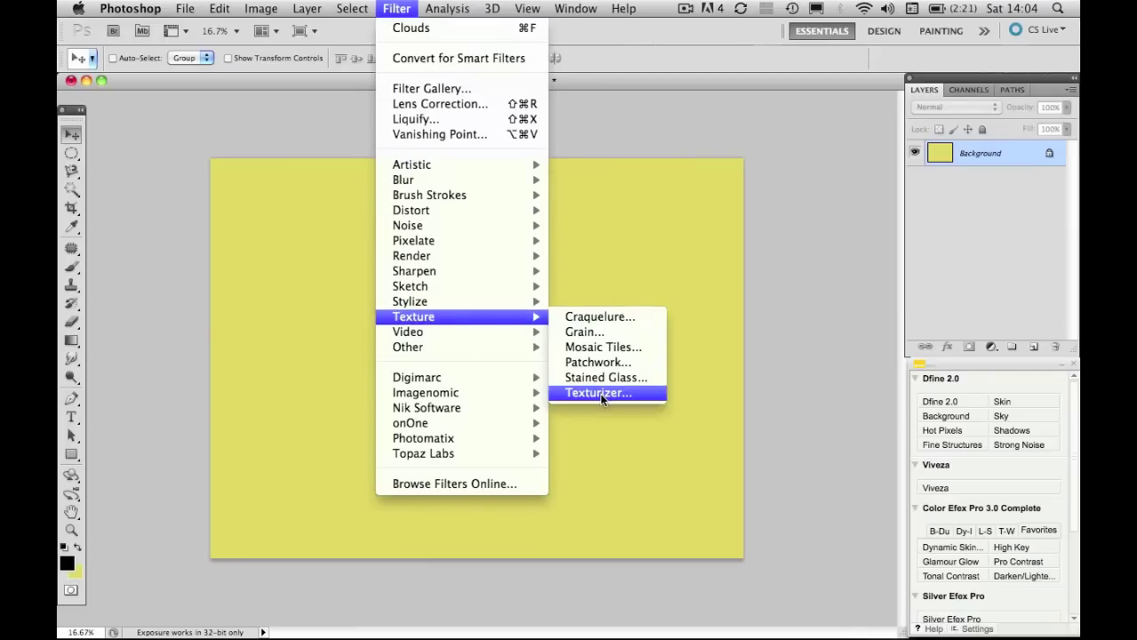
left_click(601, 393)
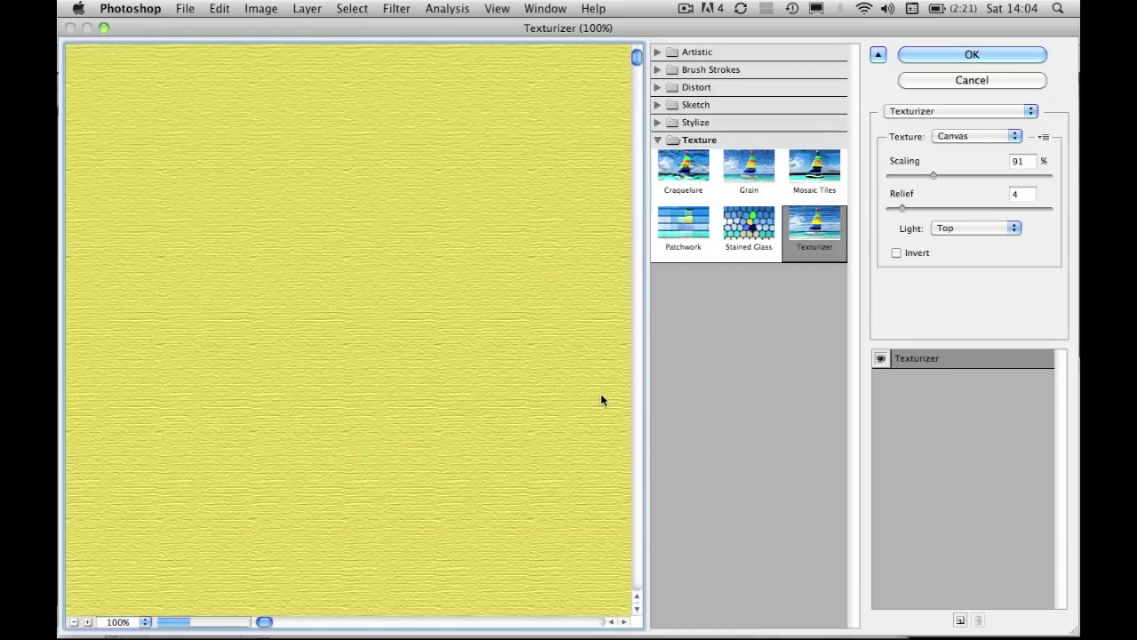
key("super")
left_click(602, 396, "alt")
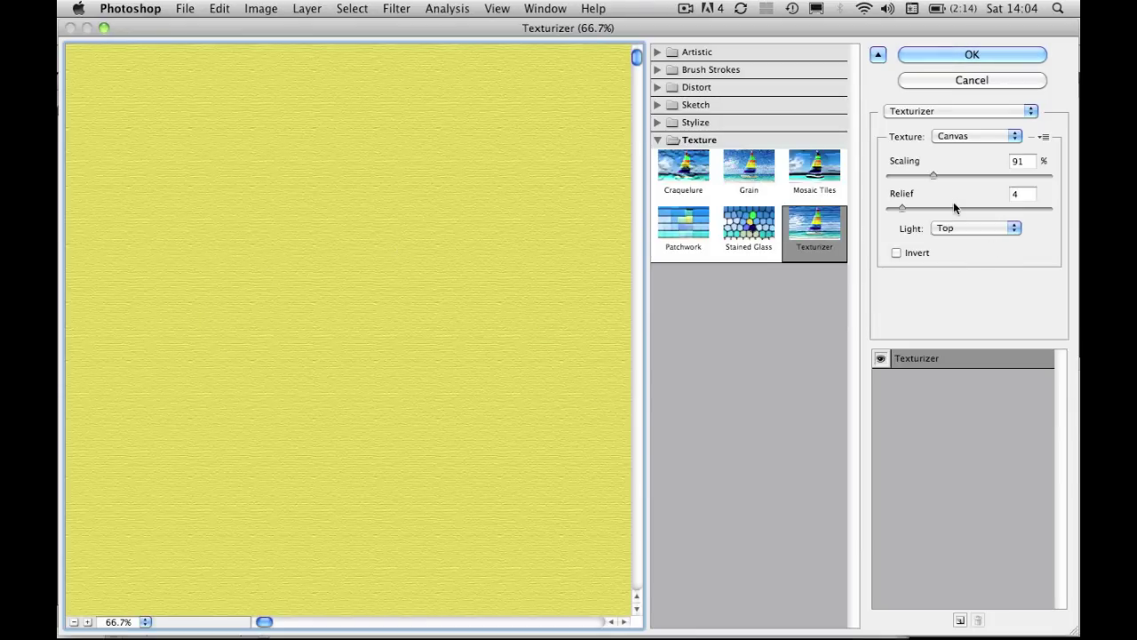
left_click(933, 176)
left_click_drag(932, 178, 975, 175)
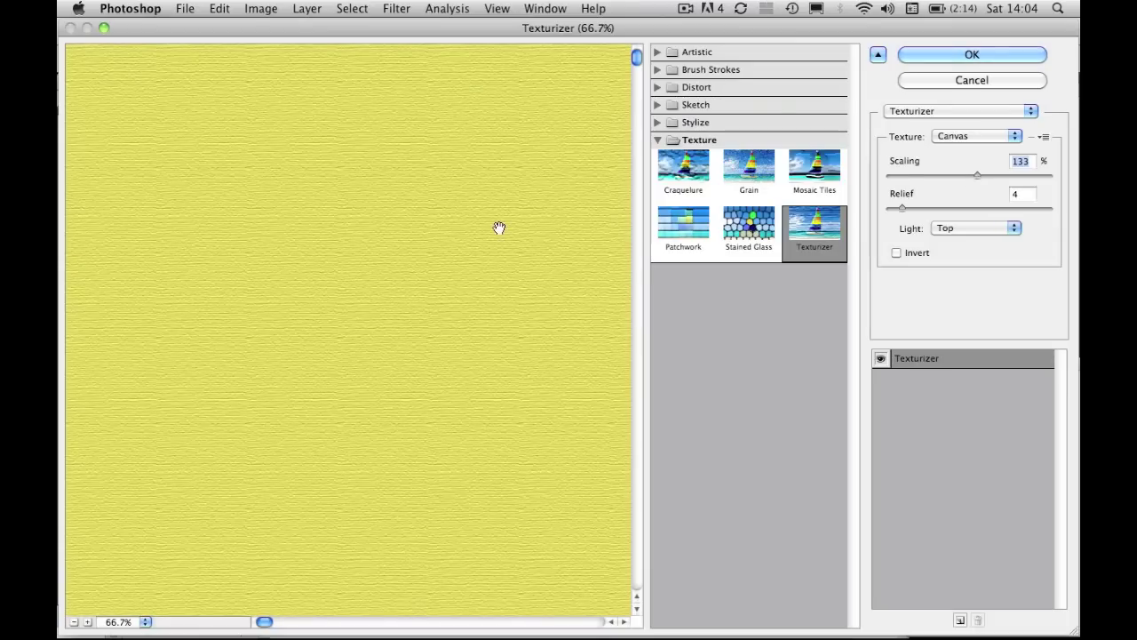
left_click(902, 209)
mouse_move(904, 211)
left_mouse_down()
mouse_move(958, 213)
mouse_move(918, 210)
left_mouse_up()
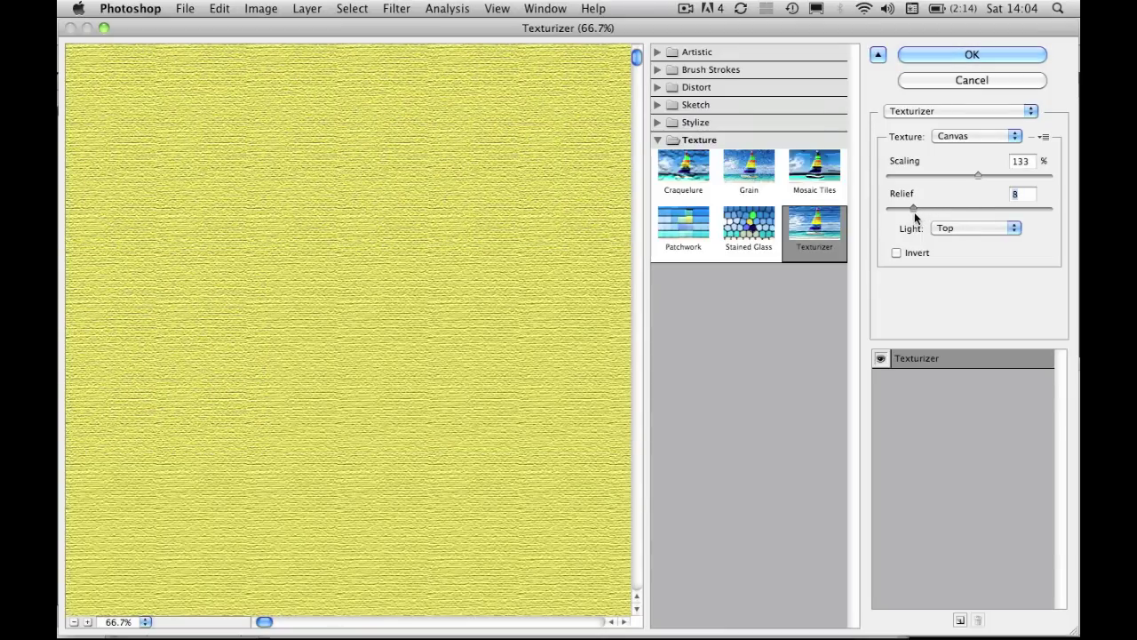
left_click_drag(977, 175, 932, 177)
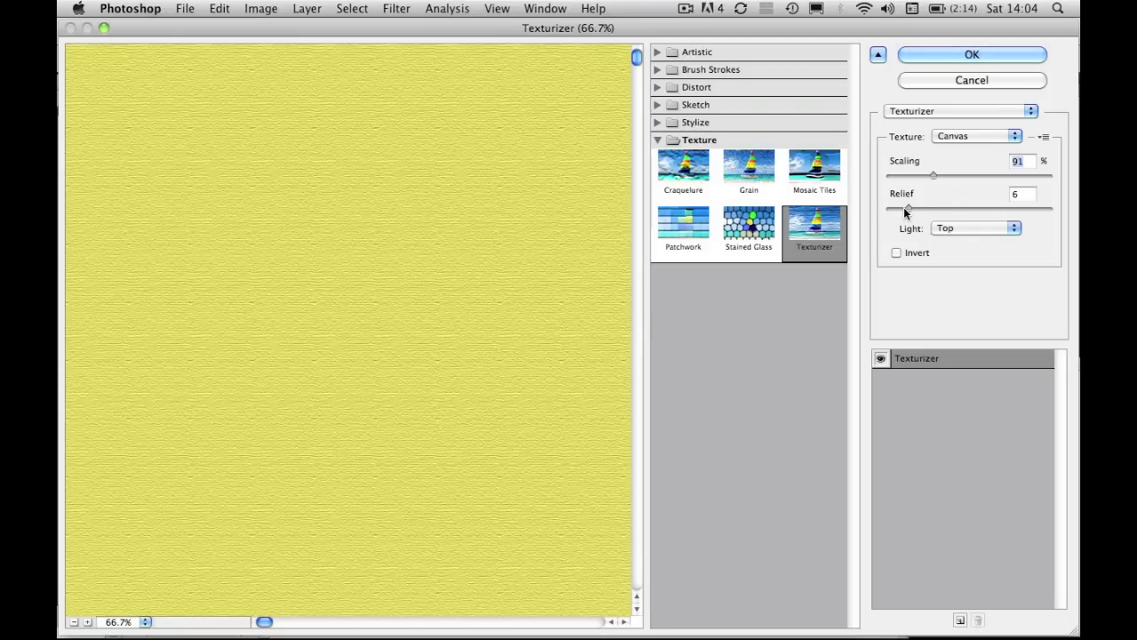
left_click_drag(906, 210, 922, 207)
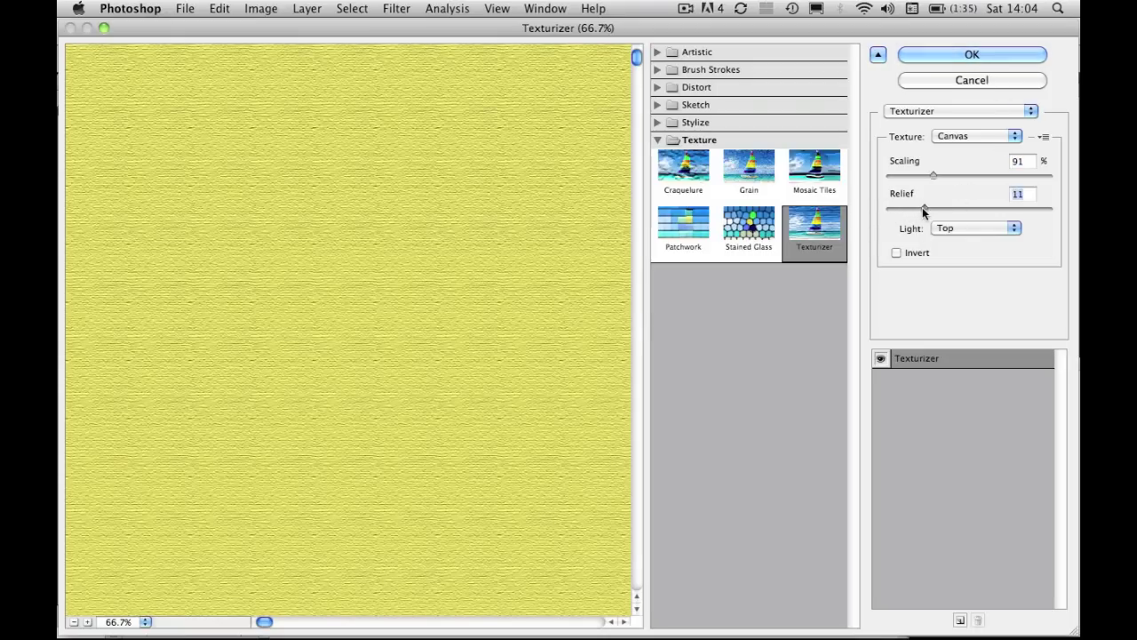
left_click(959, 58)
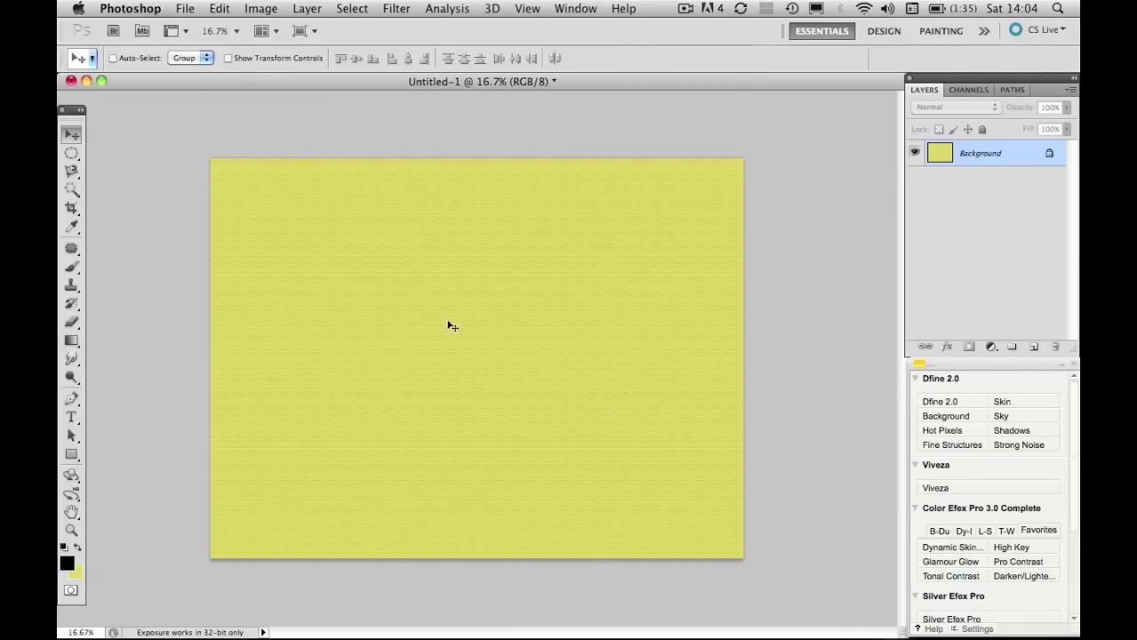
Examine the canvas texture up close and then the whole image.
key("super+equal")
key("super+equal")
key("super+equal")
key("super+equal")
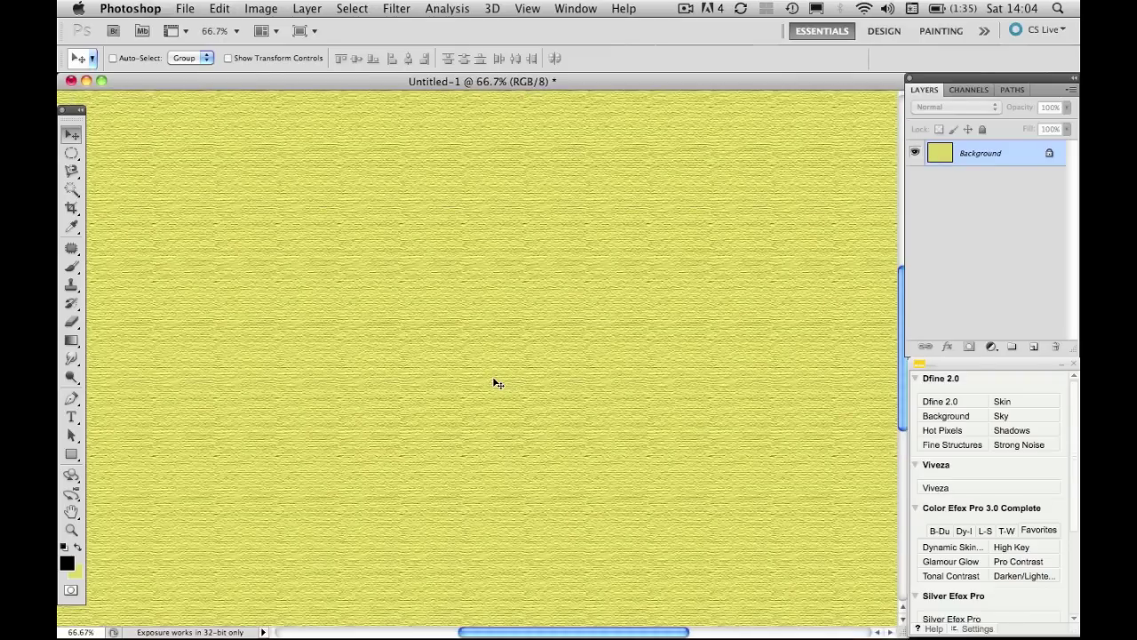
key("super+minus")
key("super+minus")
key("super+minus")
key("super+minus")
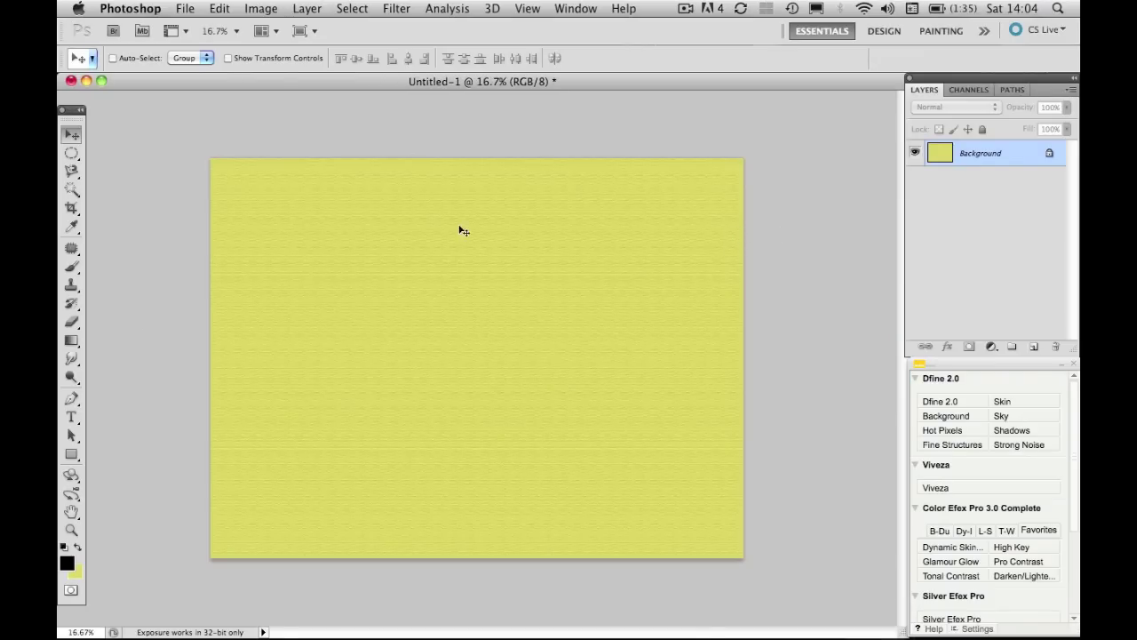
Apply the Twirl distortion to the textured Background layer with an angle of 49° and check the twisted grain.
left_click(396, 8)
mouse_move(415, 209)
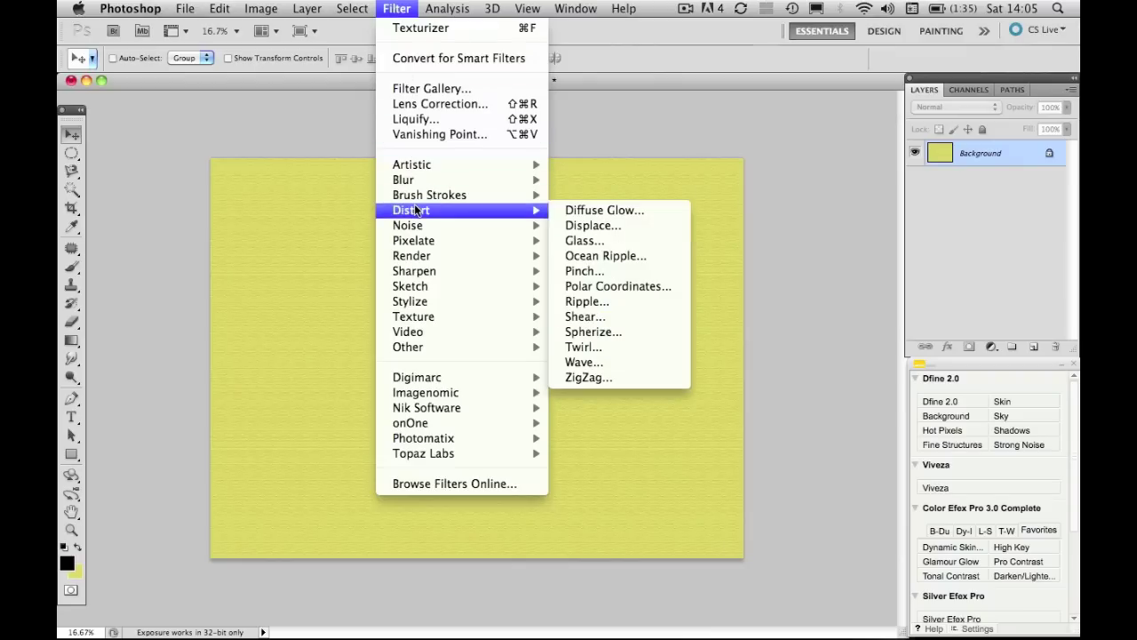
left_click(589, 348)
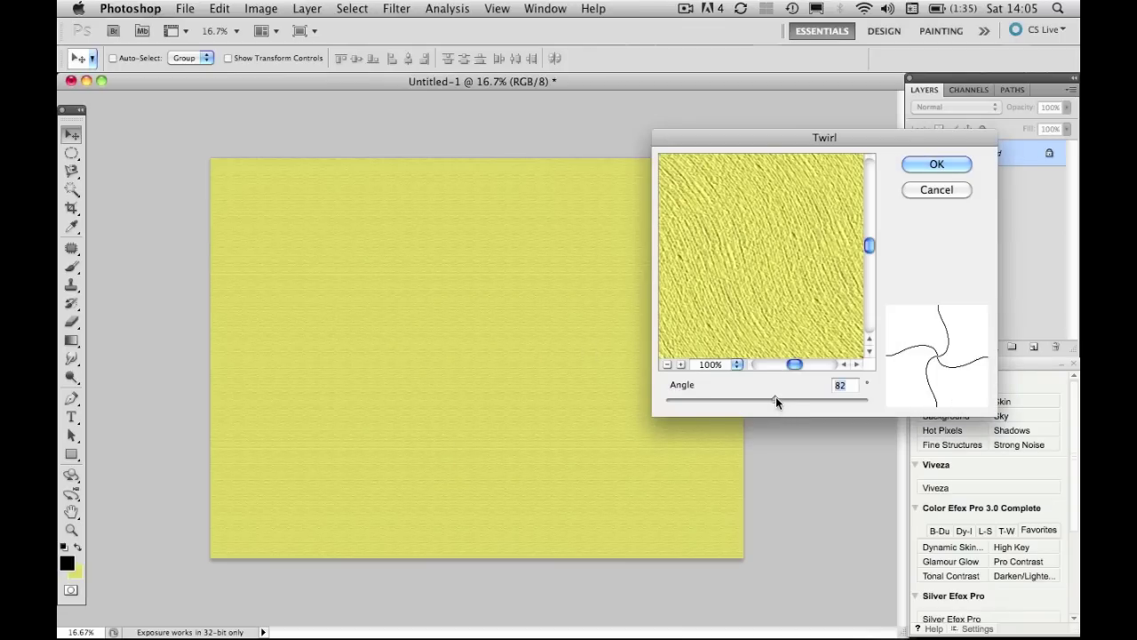
mouse_move(776, 398)
left_mouse_down()
mouse_move(842, 405)
mouse_move(714, 403)
mouse_move(786, 406)
mouse_move(771, 401)
left_mouse_up()
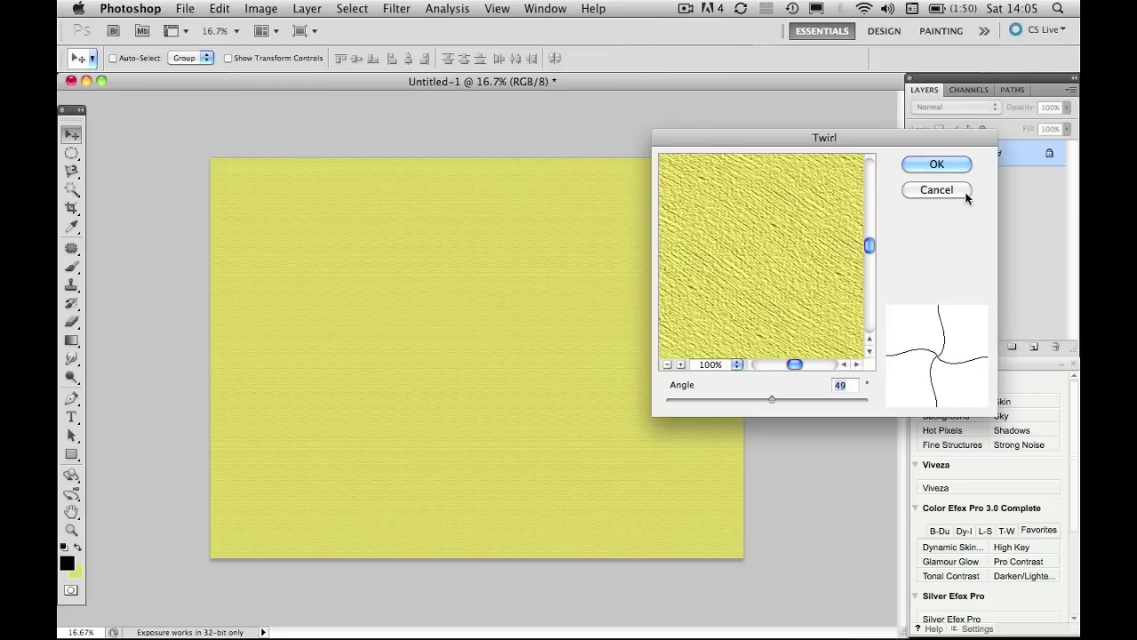
left_click(925, 166)
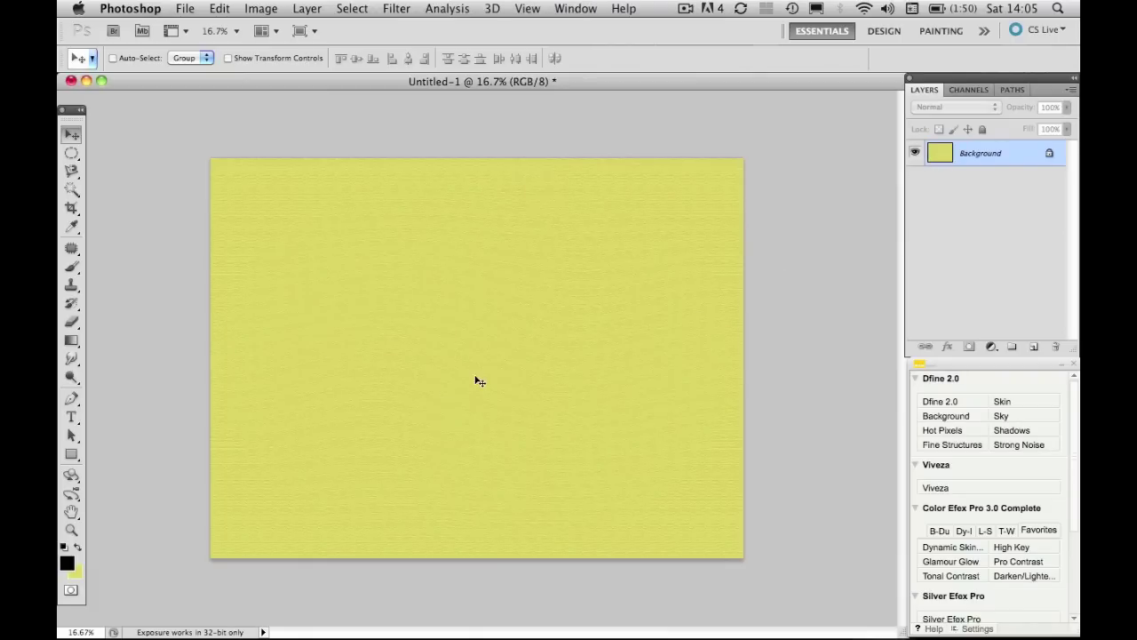
key("super+equal")
key("super+equal")
key("super+equal")
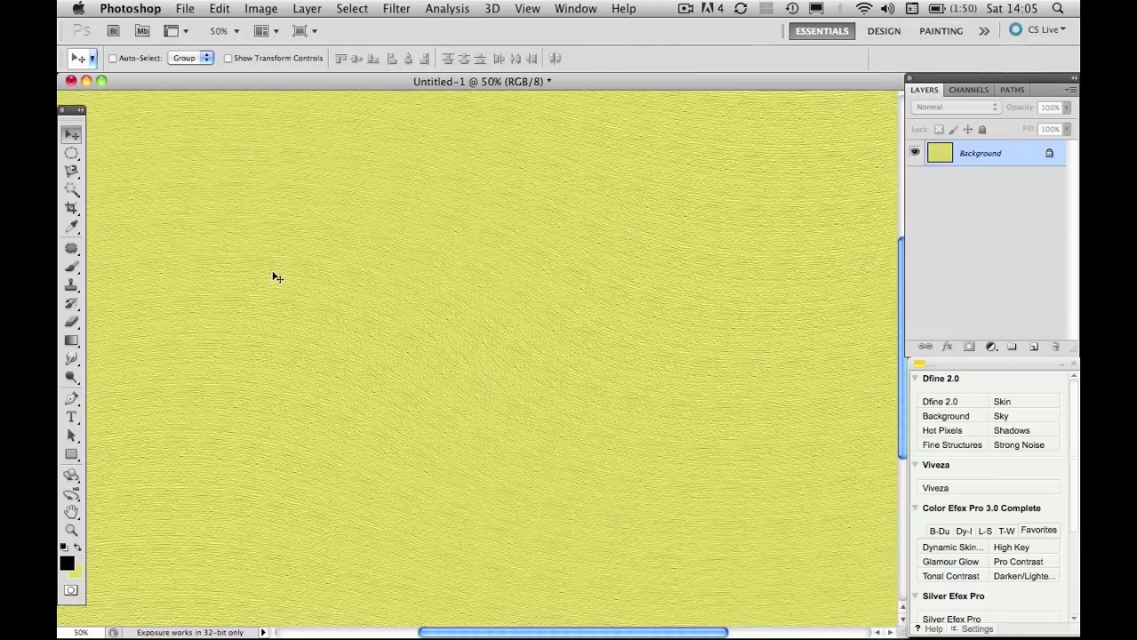
key("super+minus")
key("super+minus")
key("super+minus")
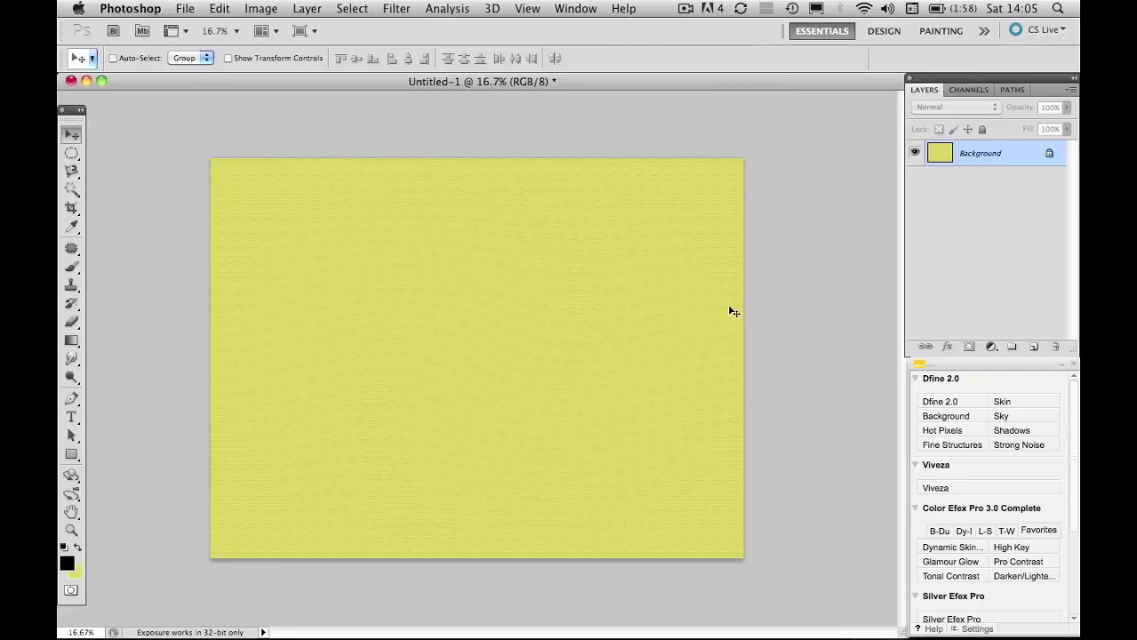
Duplicate the Background layer and fill the copy with white after resetting the colours to the default black and white.
key("super+j")
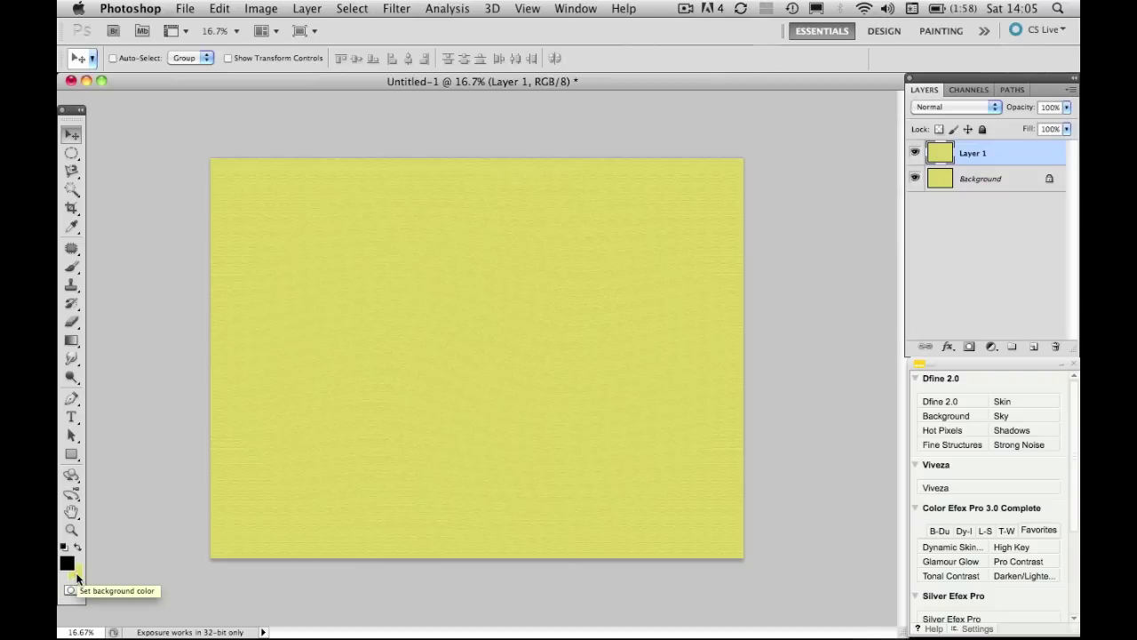
key("d")
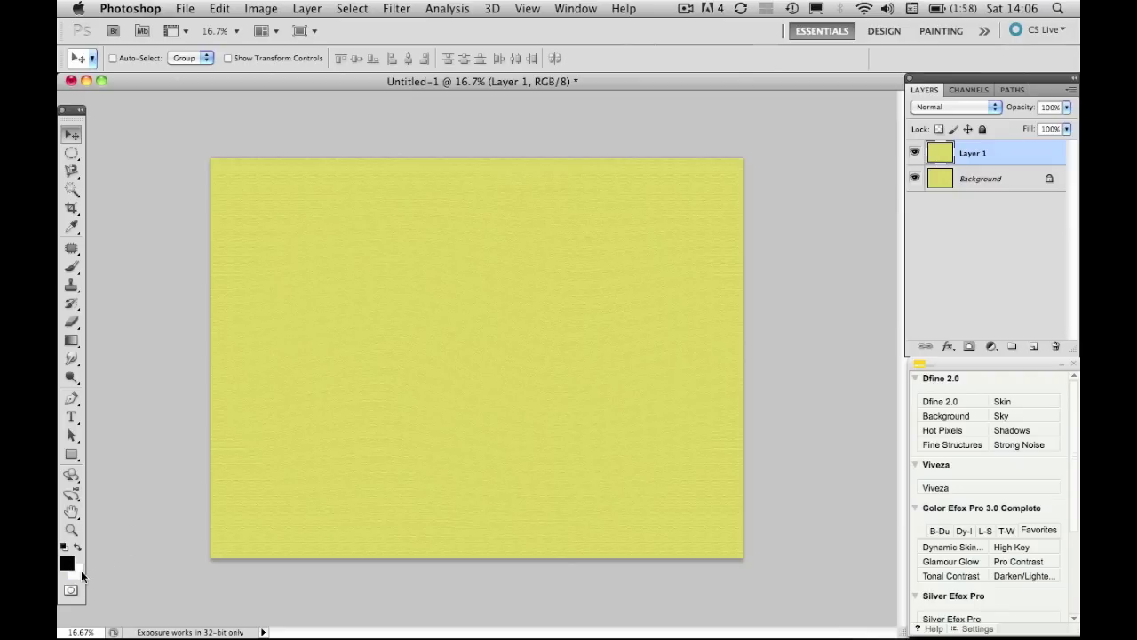
left_click(941, 155)
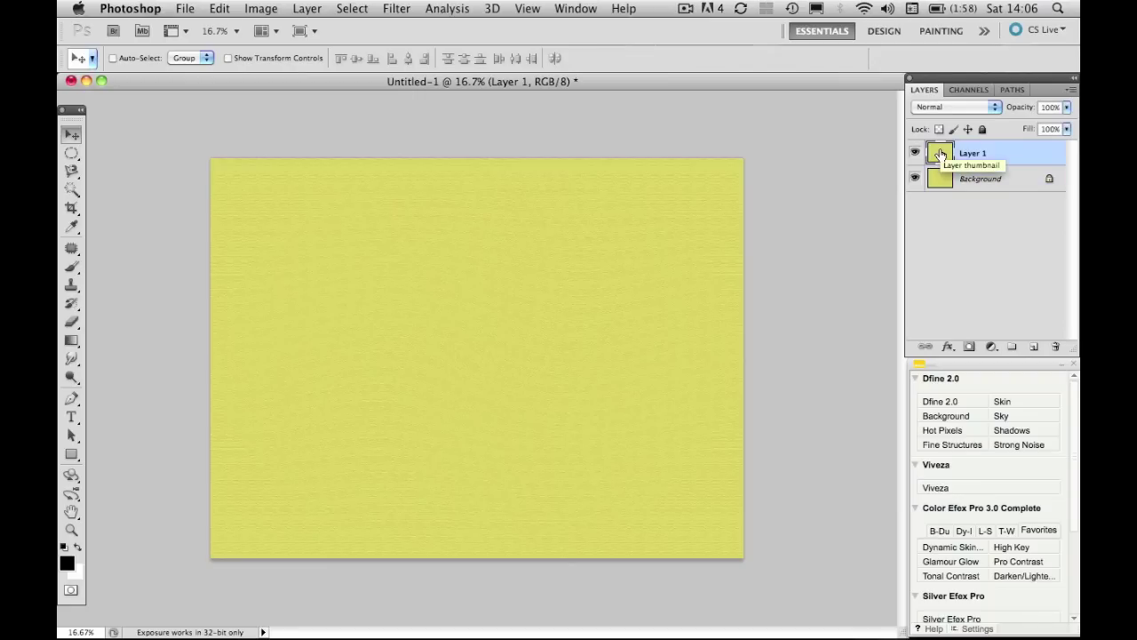
key("super+BackSpace")
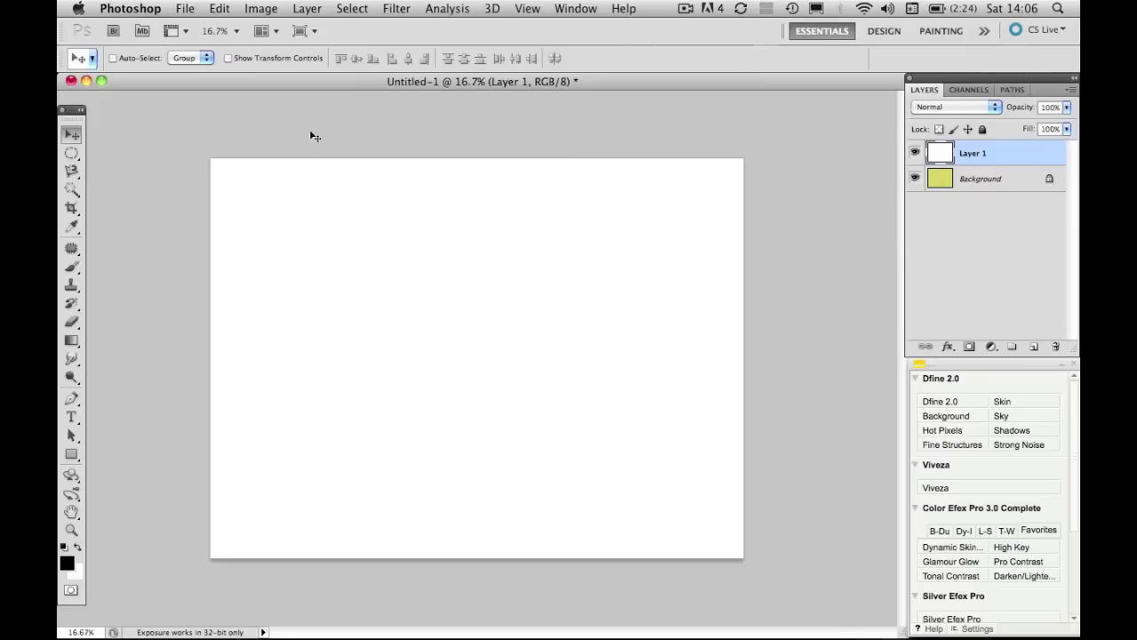
Render Clouds in black and white on Layer 1.
left_click(397, 9)
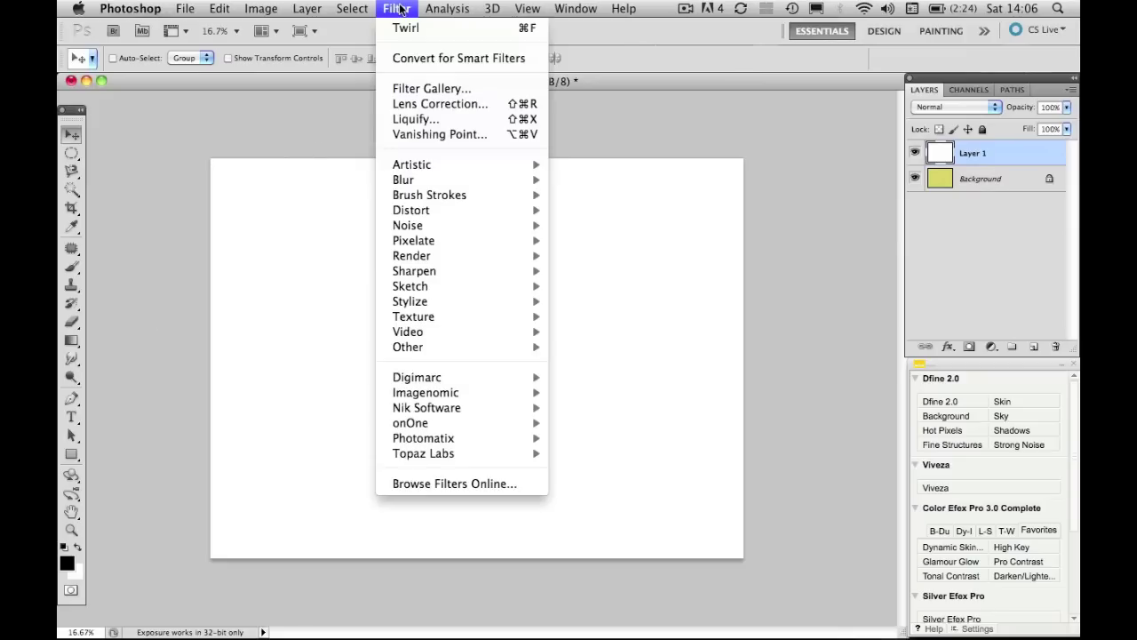
mouse_move(416, 257)
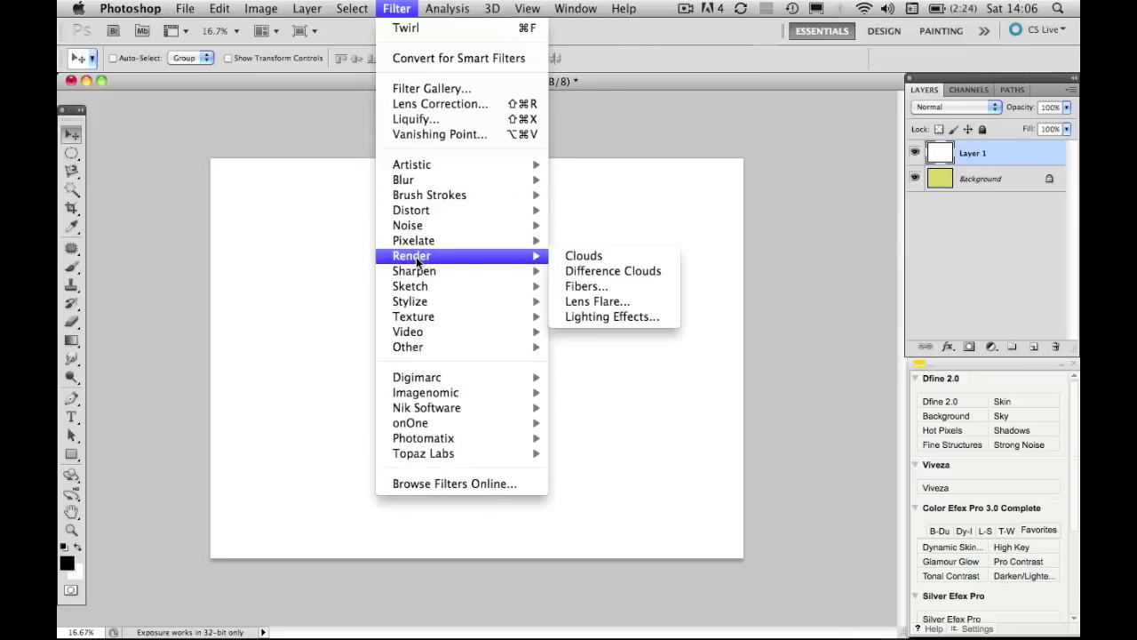
left_click(583, 256)
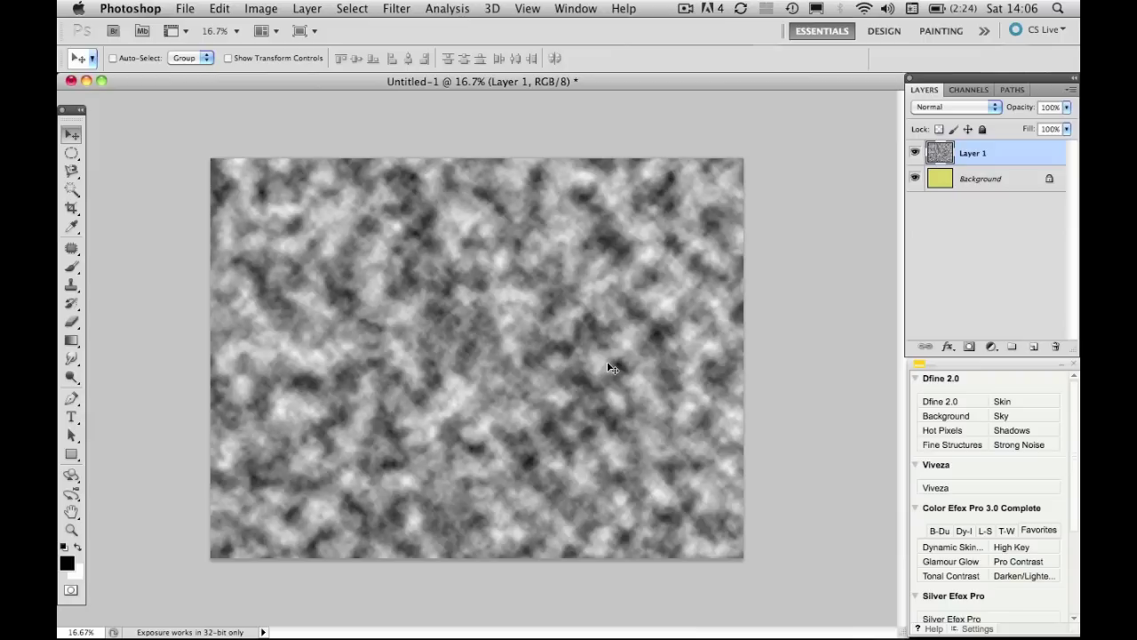
Enlarge the clouds on Layer 1 with Free Transform to 531.25% width and 633.33% height, and shift them slightly left and down.
key("super+minus")
key("super+minus")
key("super+minus")
key("super+minus")
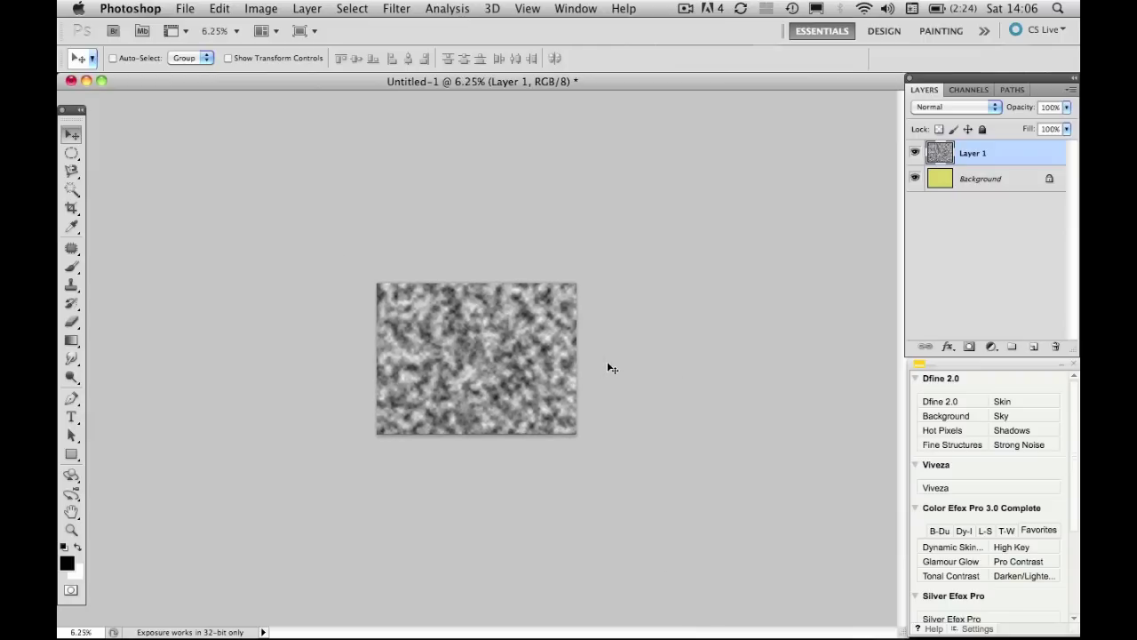
key("super+minus")
key("super+minus")
key("super+minus")
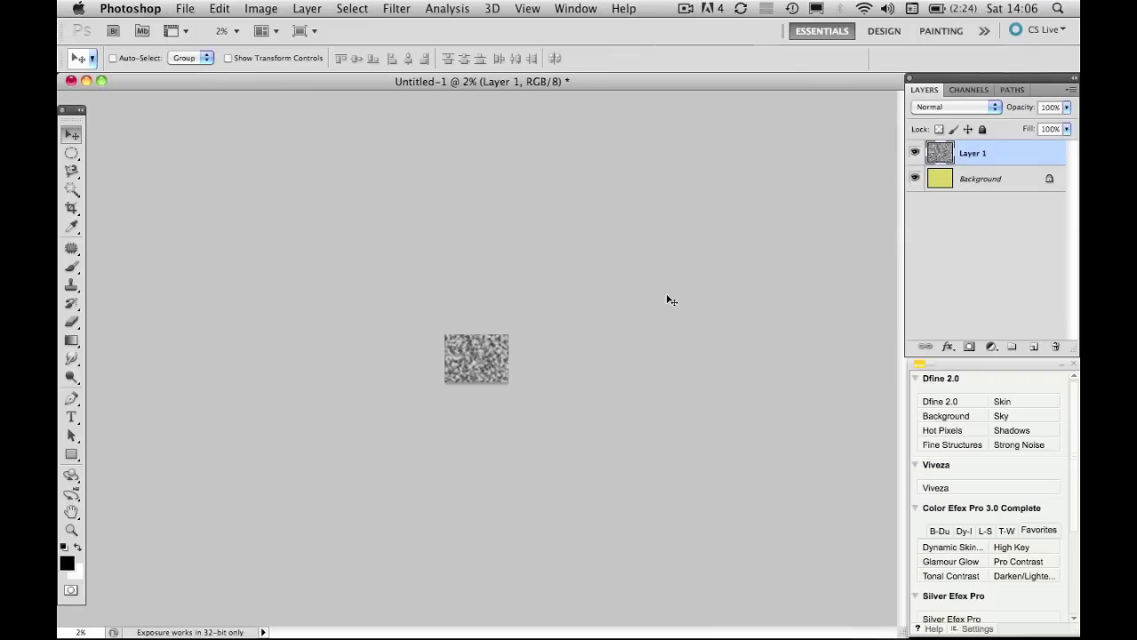
key("super+t")
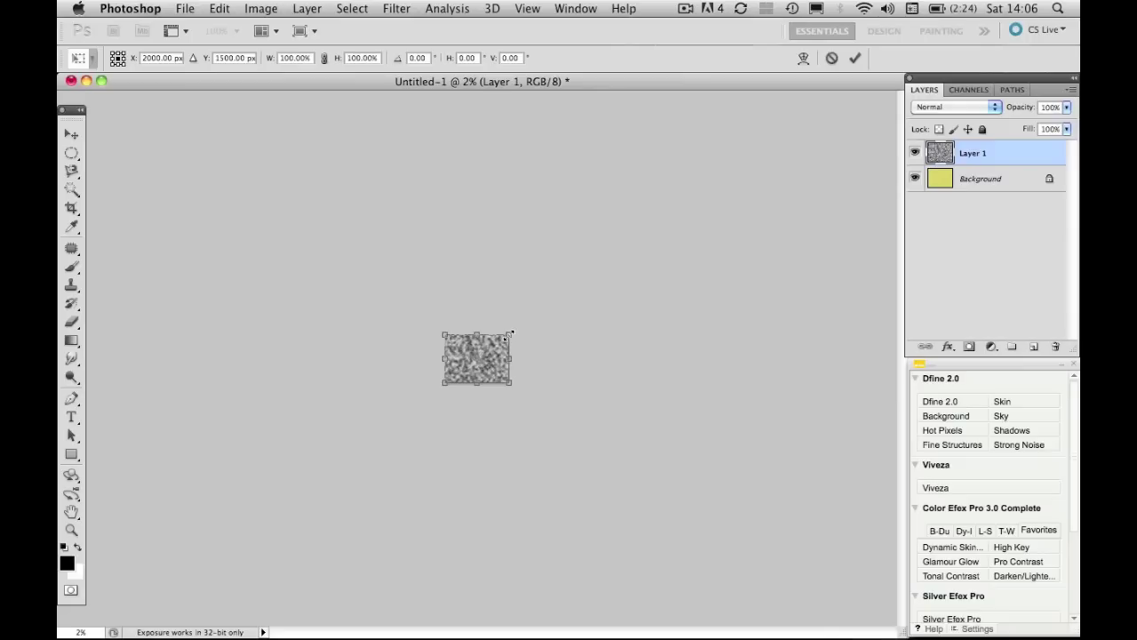
left_click_drag(504, 338, 664, 215)
left_click_drag(444, 384, 323, 520)
mouse_move(440, 459)
left_mouse_down()
mouse_move(456, 436)
mouse_move(441, 444)
left_mouse_up()
key("Up")
key("super+equal")
key("super+equal")
key("super+equal")
key("super+equal")
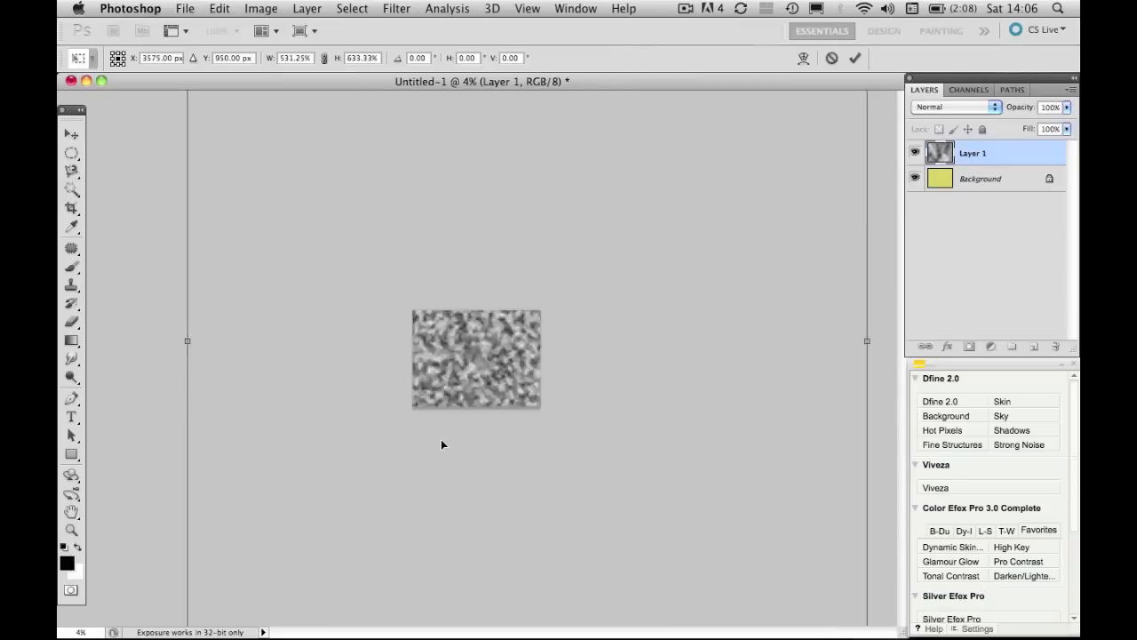
key("super+equal")
key("super+equal")
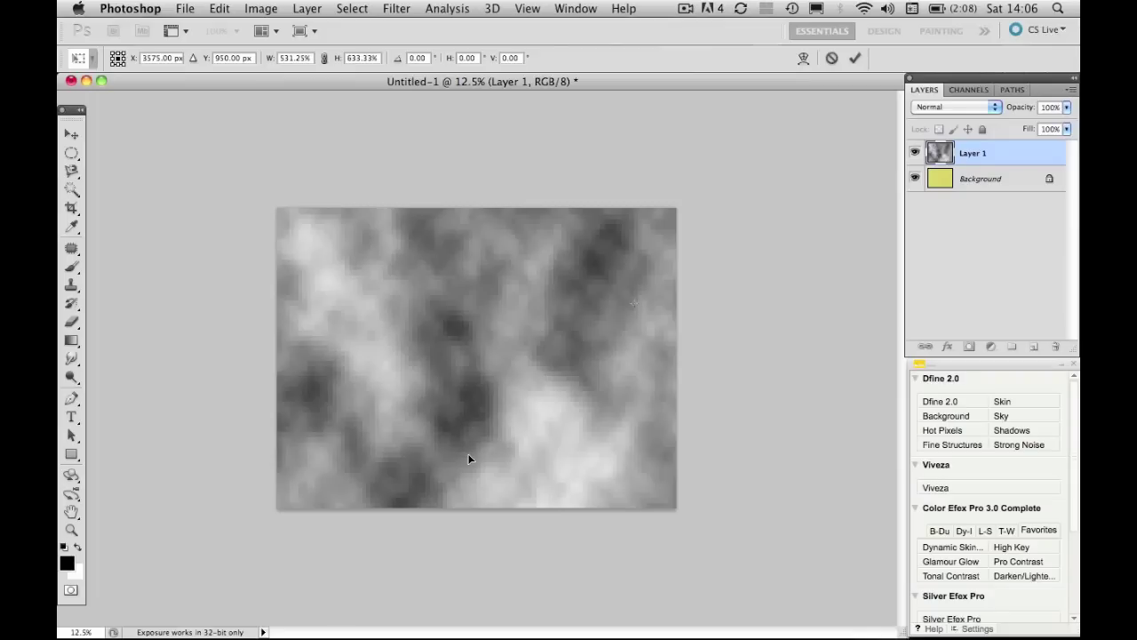
key("Return")
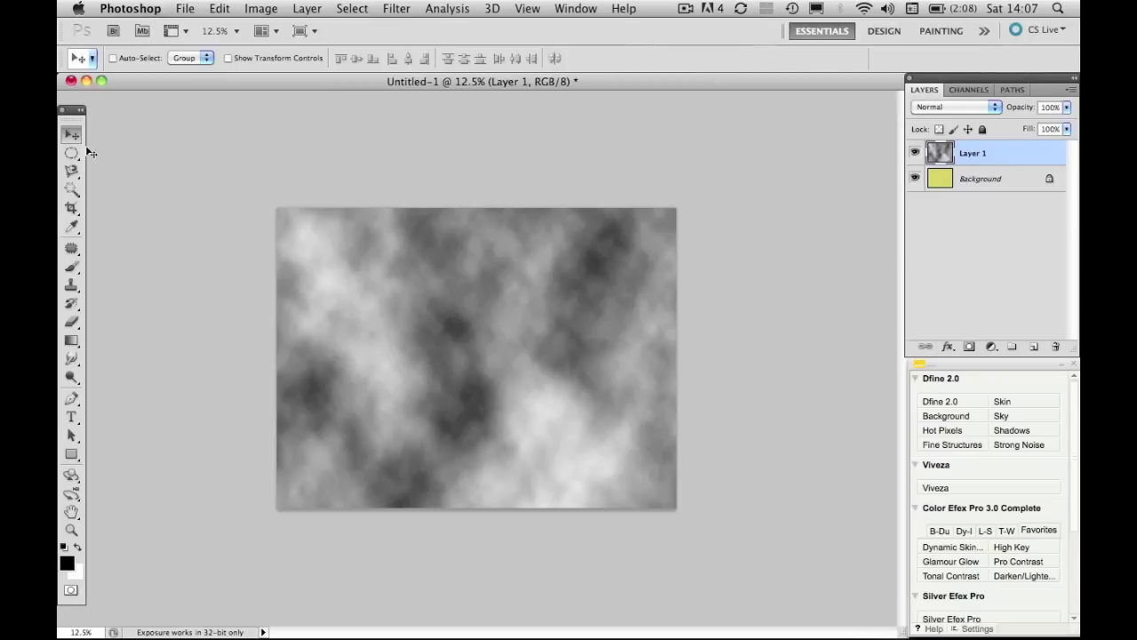
left_click_drag(614, 271, 522, 295)
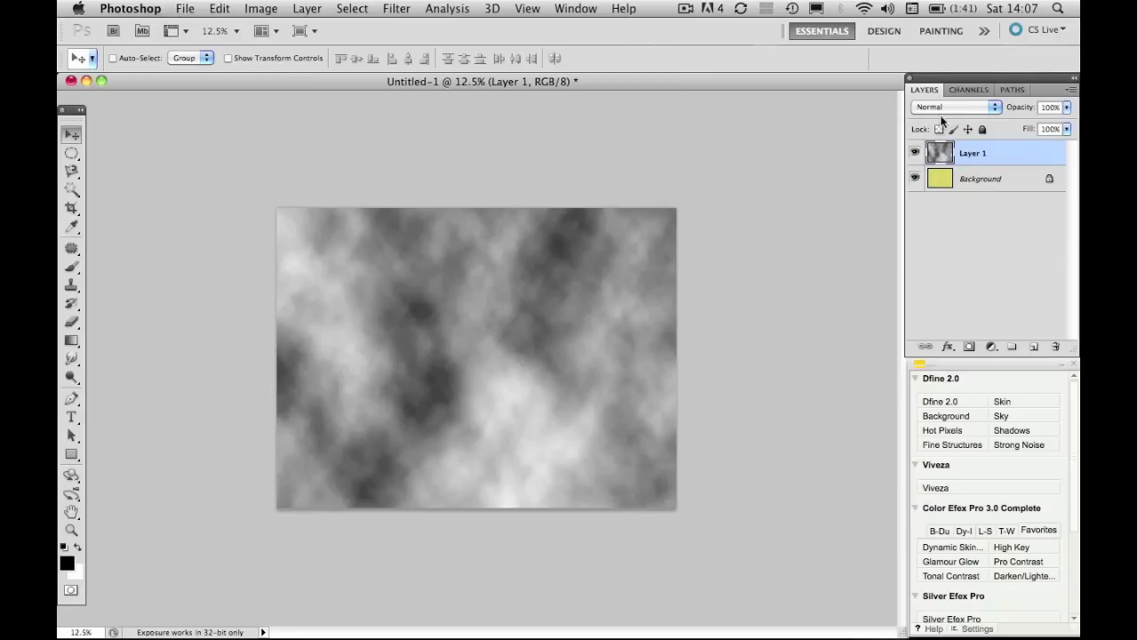
Try the Overlay and Soft Light blend modes on Layer 1.
left_click(995, 108)
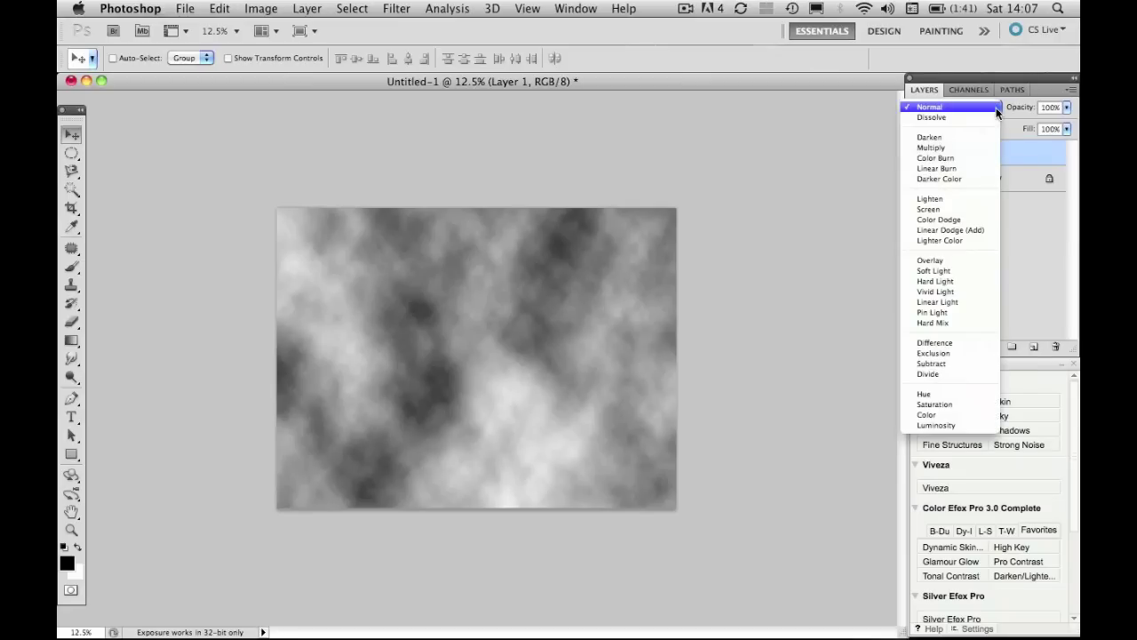
left_click(929, 260)
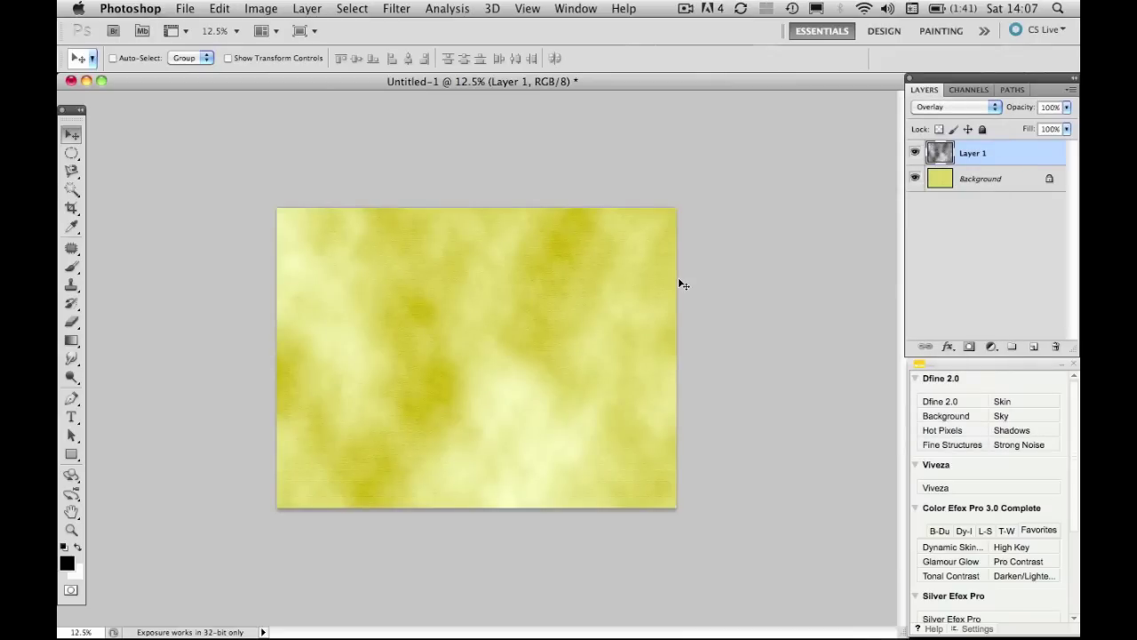
left_click(994, 106)
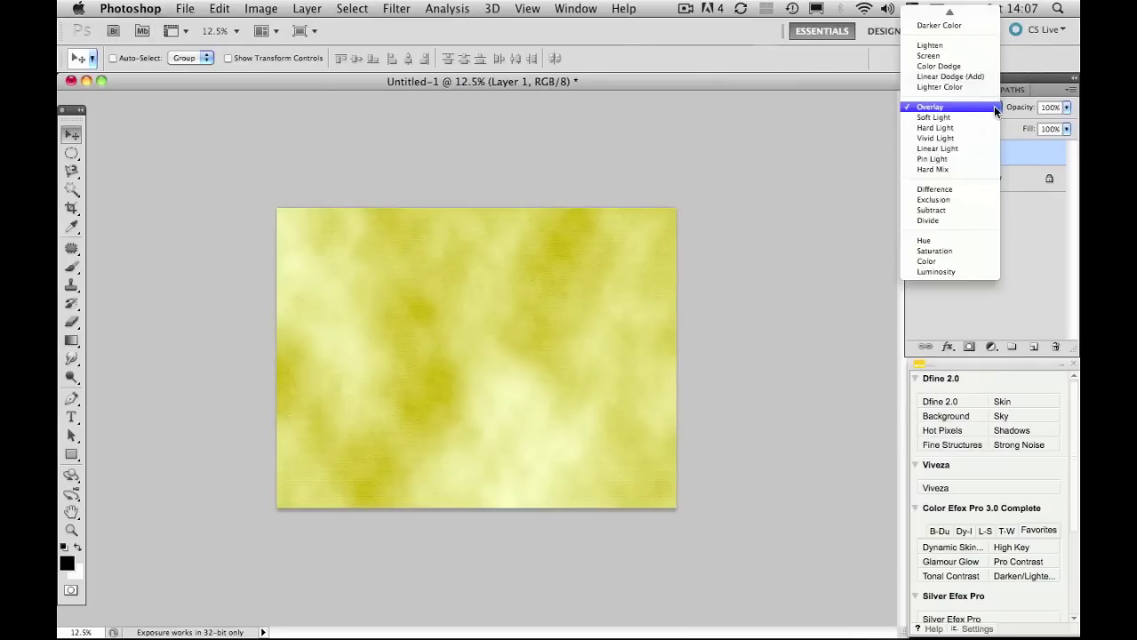
left_click(981, 117)
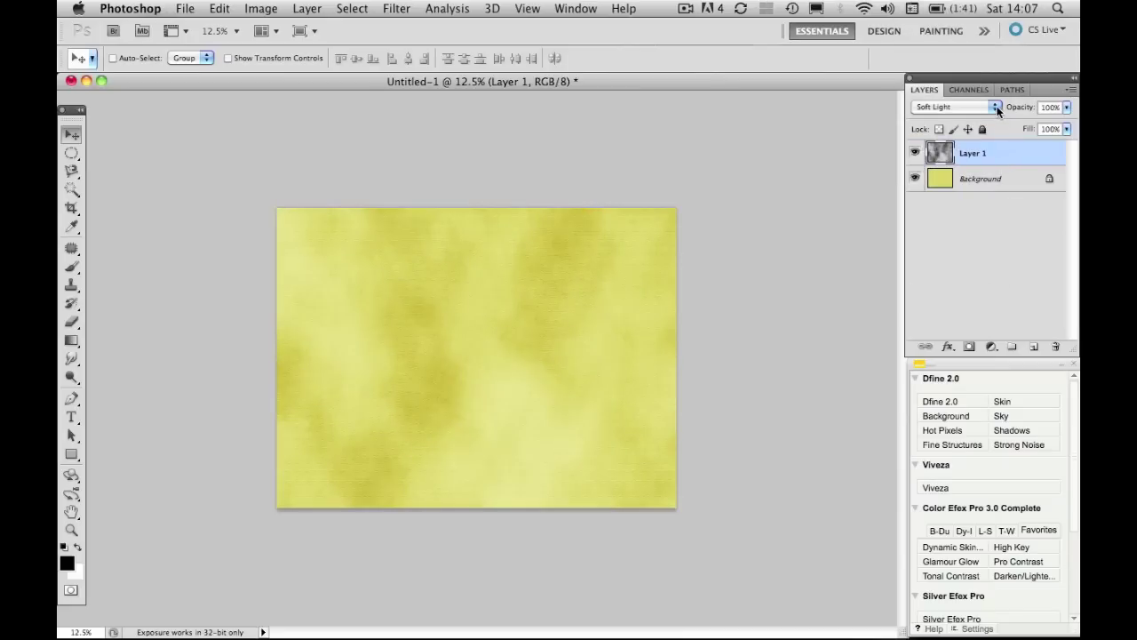
Set Layer 1's blend mode to Multiply and merge it down into the Background layer.
left_click(996, 108)
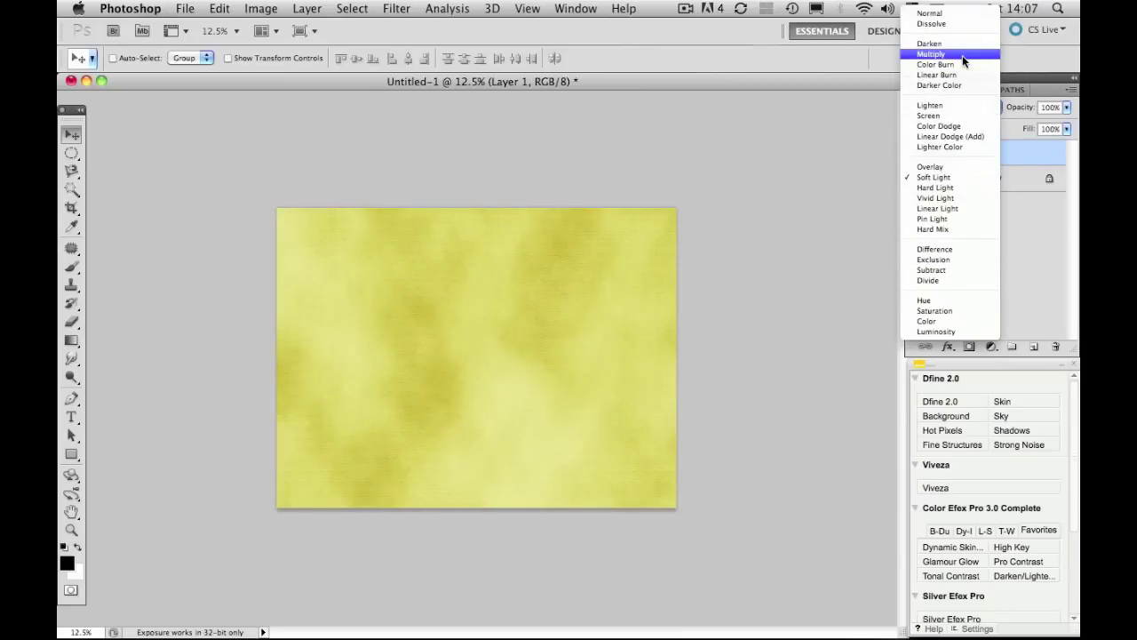
left_click(962, 55)
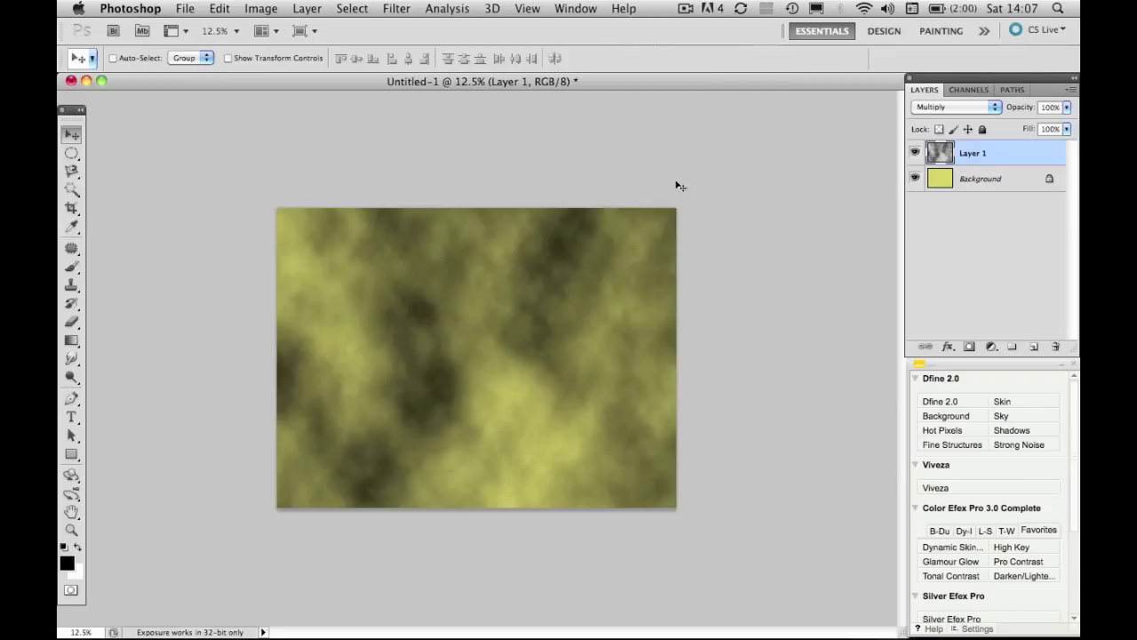
left_click(313, 10)
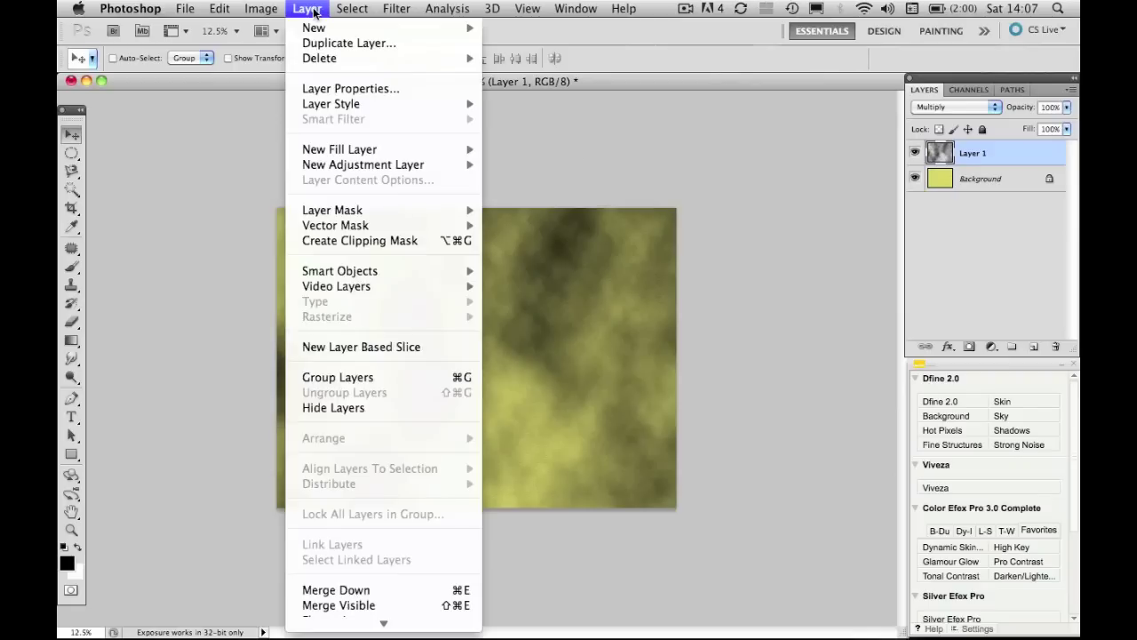
left_click(336, 590)
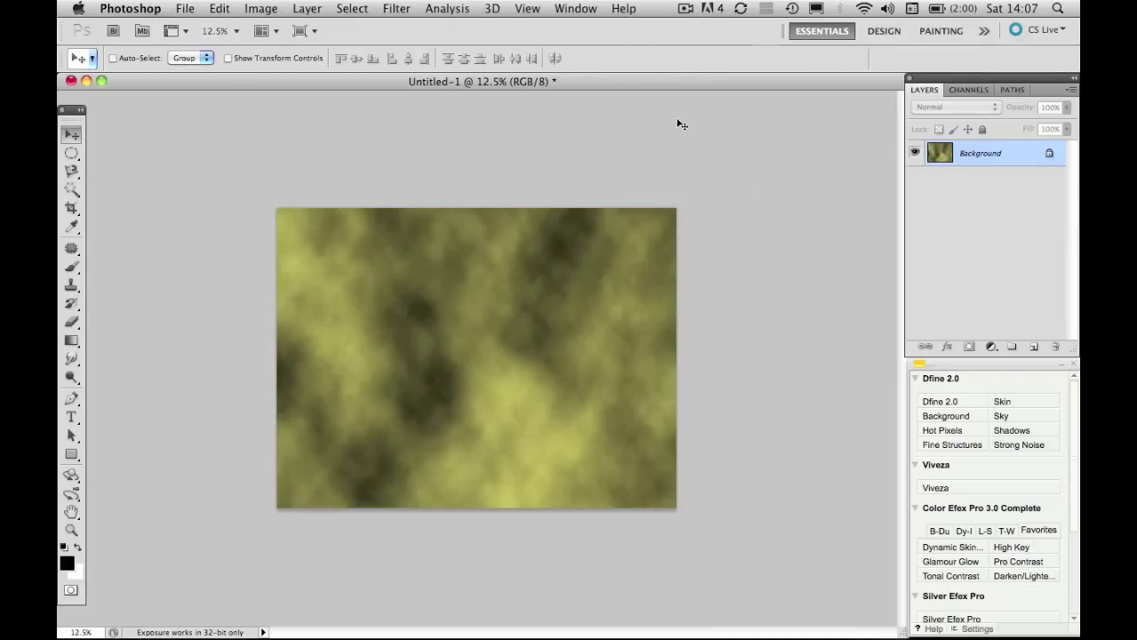
Crop the merged image to the full canvas bounds to discard the cloud pixels extending beyond its edges.
key("super+minus")
key("super+minus")
key("super+minus")
key("super+minus")
key("super+minus")
key("super+minus")
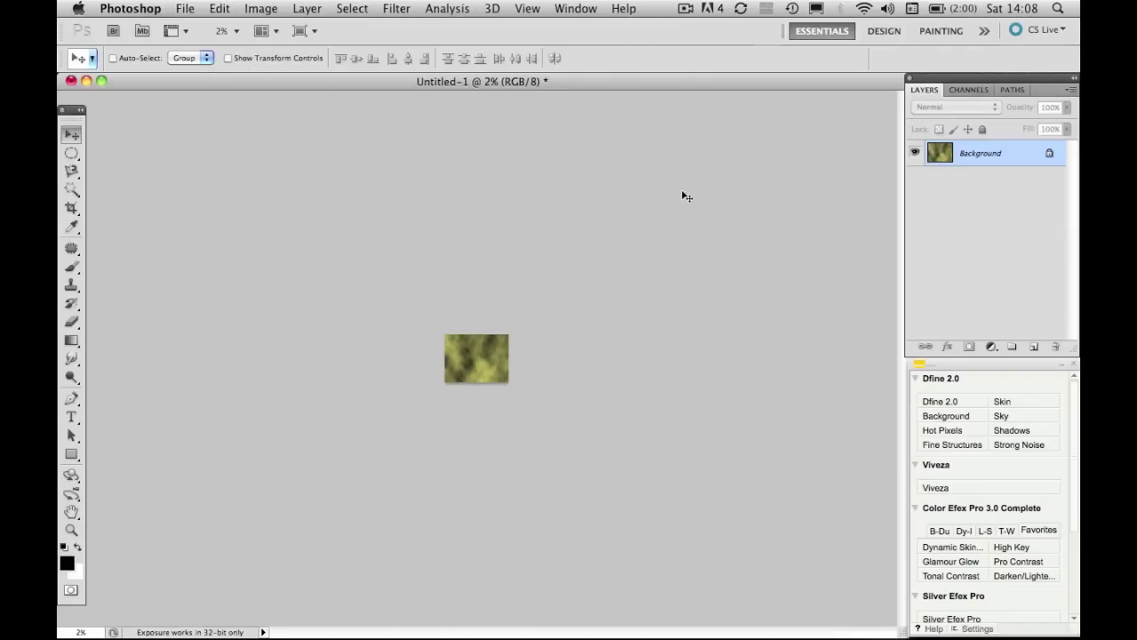
key("super+minus")
key("super+minus")
key("super+plus")
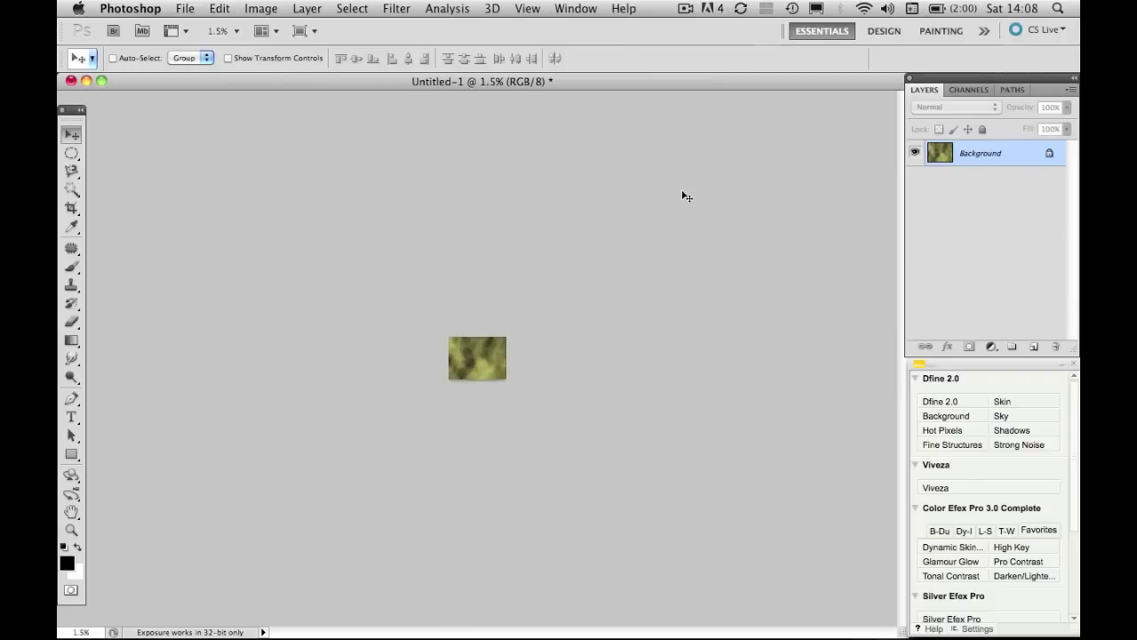
key("super+plus")
key("super+plus")
key("super+plus")
key("super+plus")
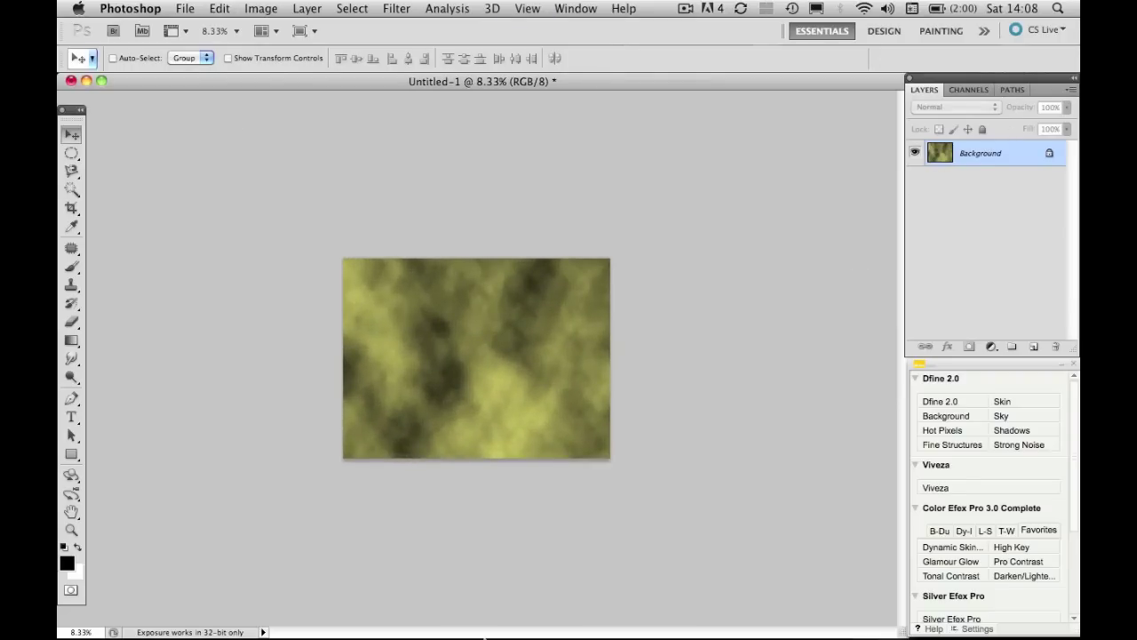
left_click(71, 208)
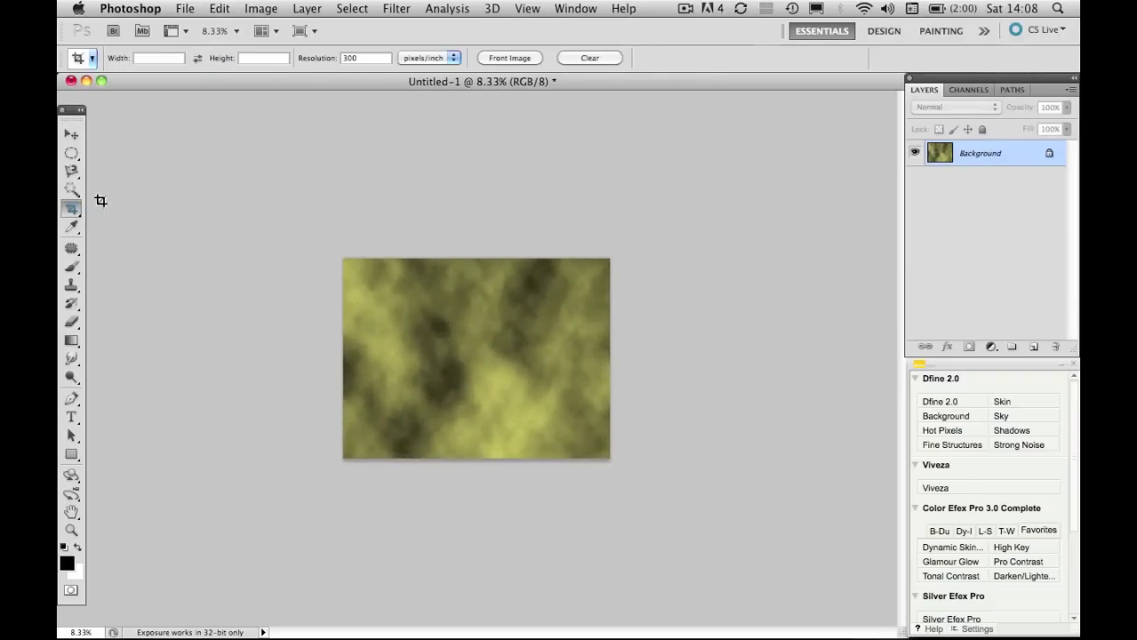
left_click_drag(320, 245, 639, 465)
key("Return")
key("super+equal")
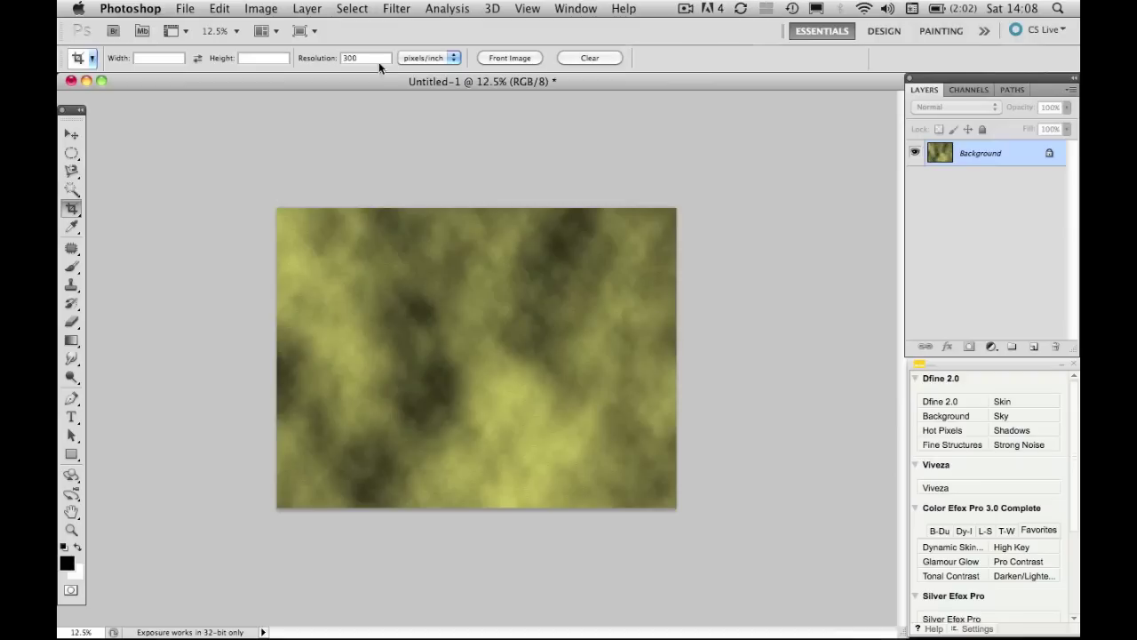
Apply Shadows/Highlights with a shadows amount of 0%, a highlights amount of 58% and a midtone contrast of +26.
left_click(261, 9)
mouse_move(284, 58)
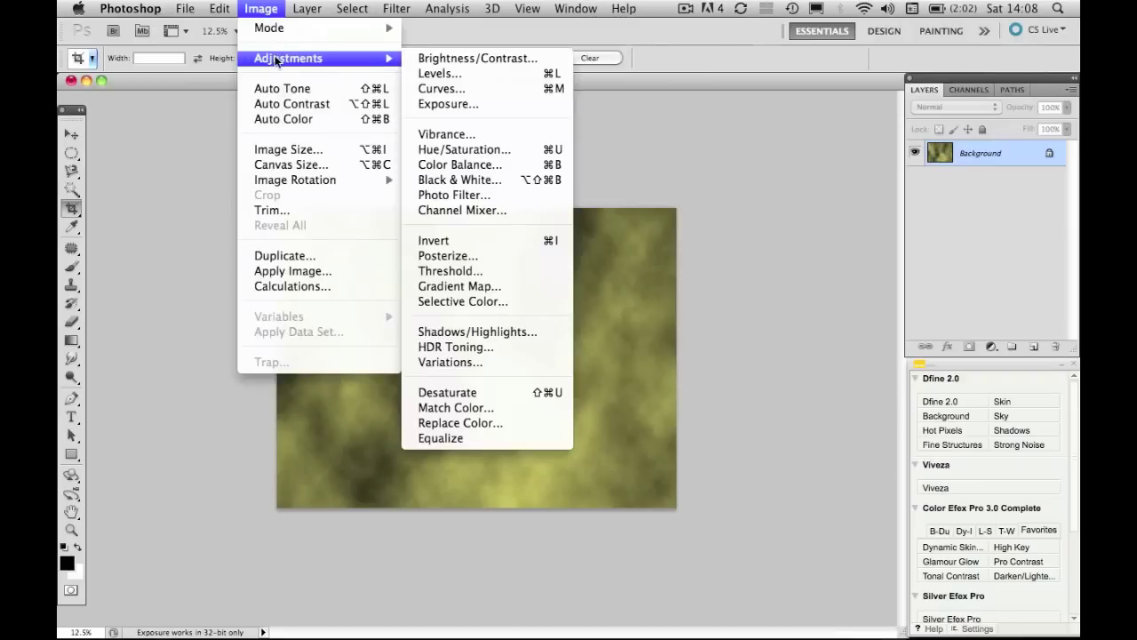
left_click(476, 331)
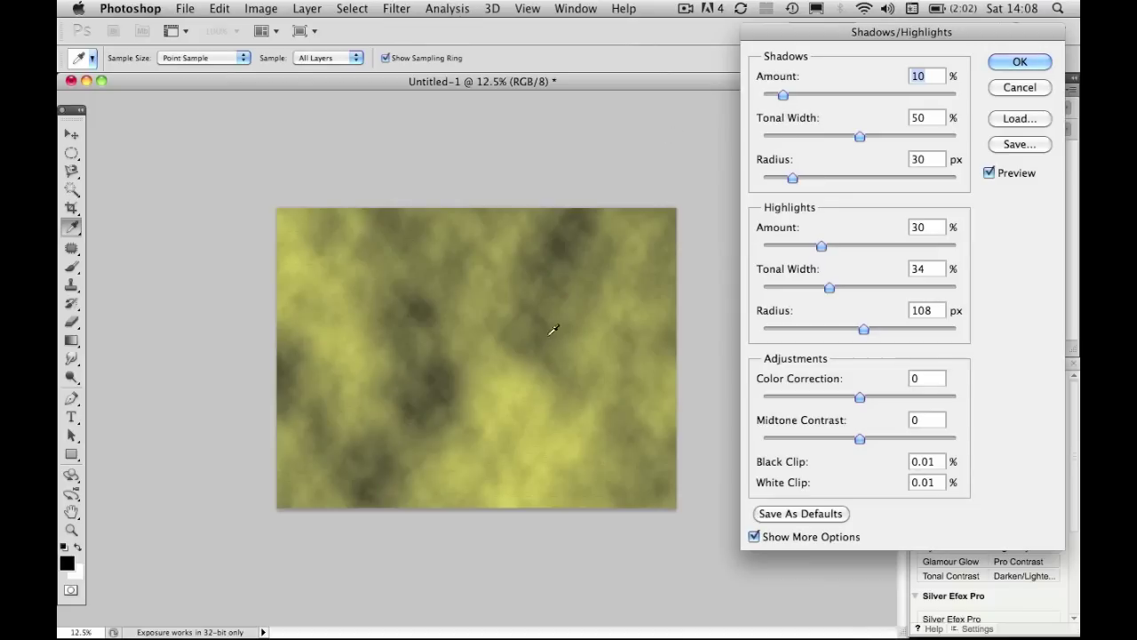
left_click_drag(775, 100, 759, 100)
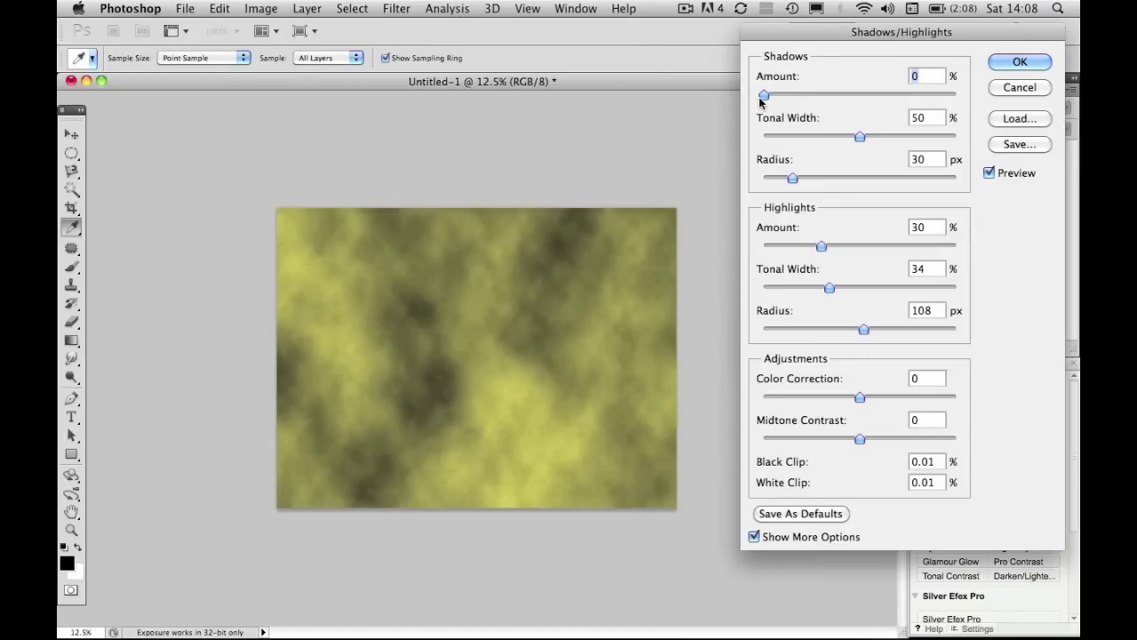
left_click(821, 247)
left_click_drag(821, 251, 876, 250)
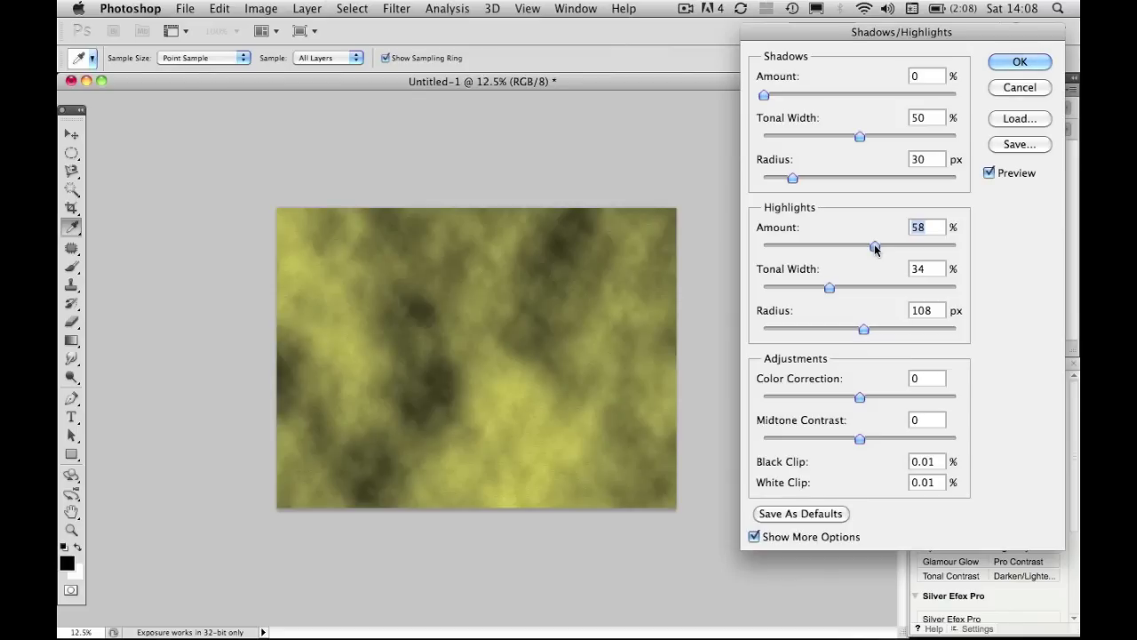
mouse_move(875, 249)
left_mouse_down()
mouse_move(757, 251)
mouse_move(955, 247)
mouse_move(787, 247)
mouse_move(969, 262)
mouse_move(875, 259)
left_mouse_up()
left_click_drag(860, 439, 884, 449)
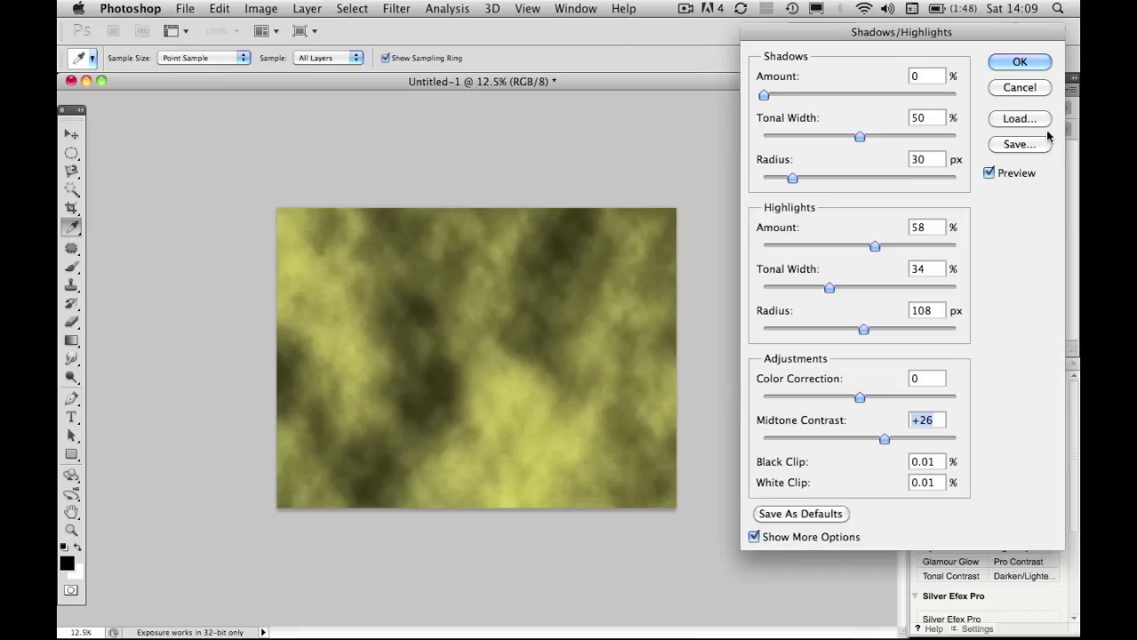
left_click(1020, 63)
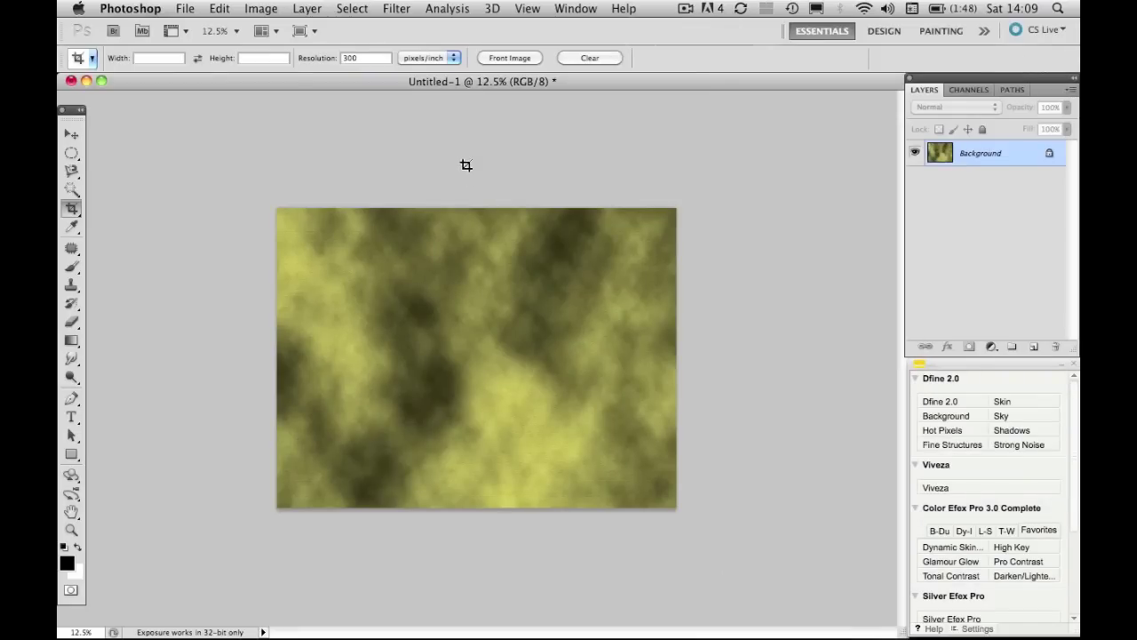
Apply a Color Balance adjustment that shifts the midtones towards red by +11.
left_click(263, 10)
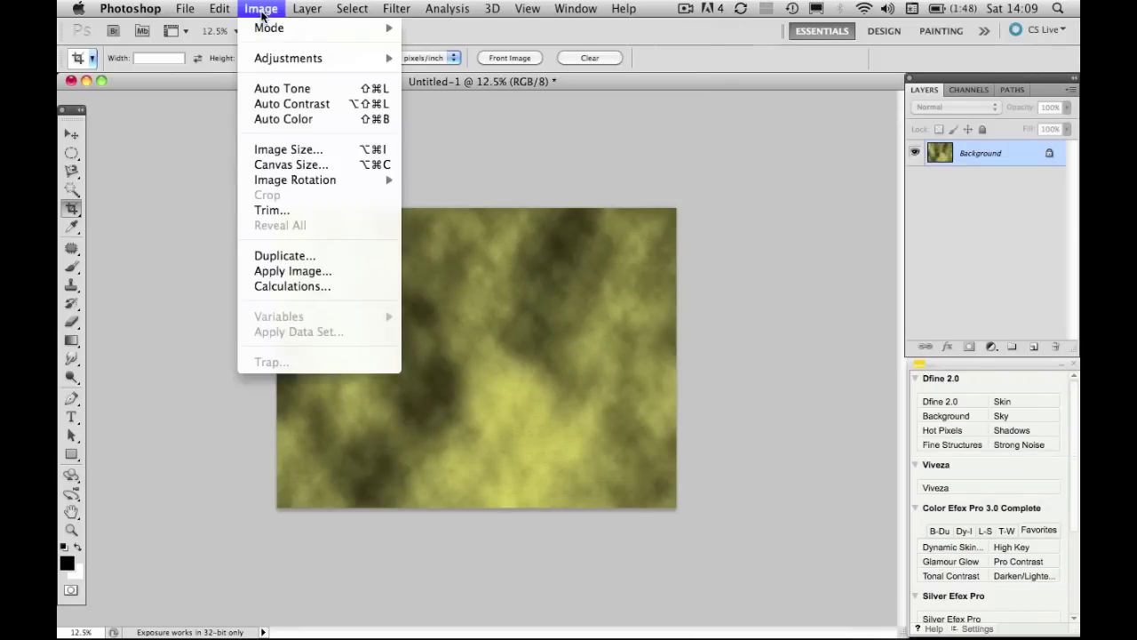
mouse_move(271, 60)
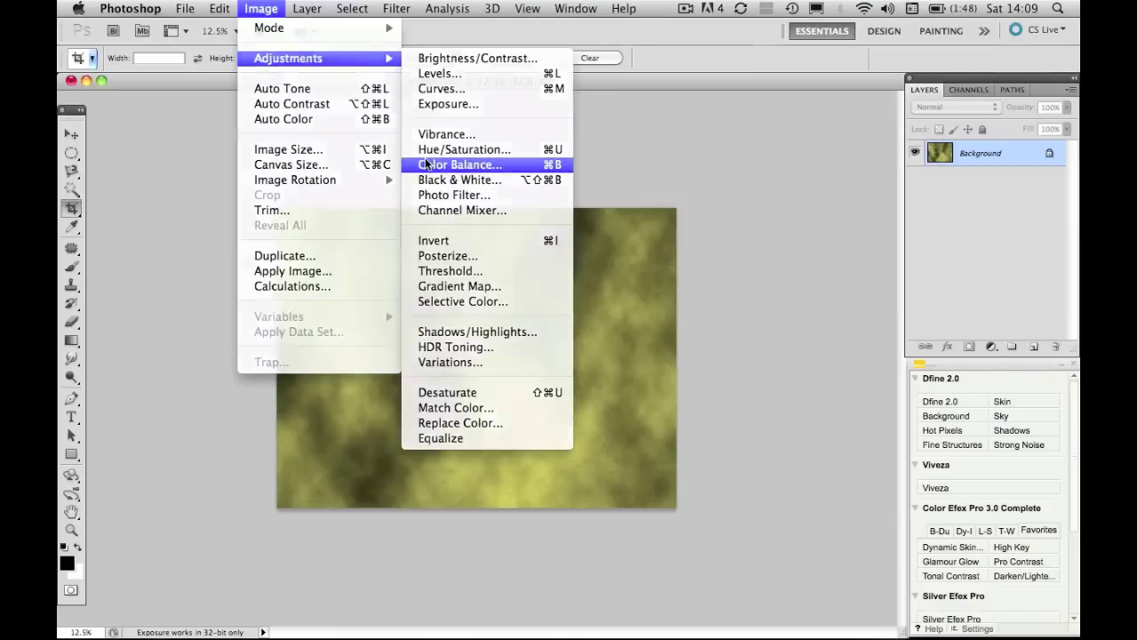
left_click(453, 164)
mouse_move(845, 384)
left_mouse_down()
mouse_move(829, 382)
mouse_move(851, 383)
left_mouse_up()
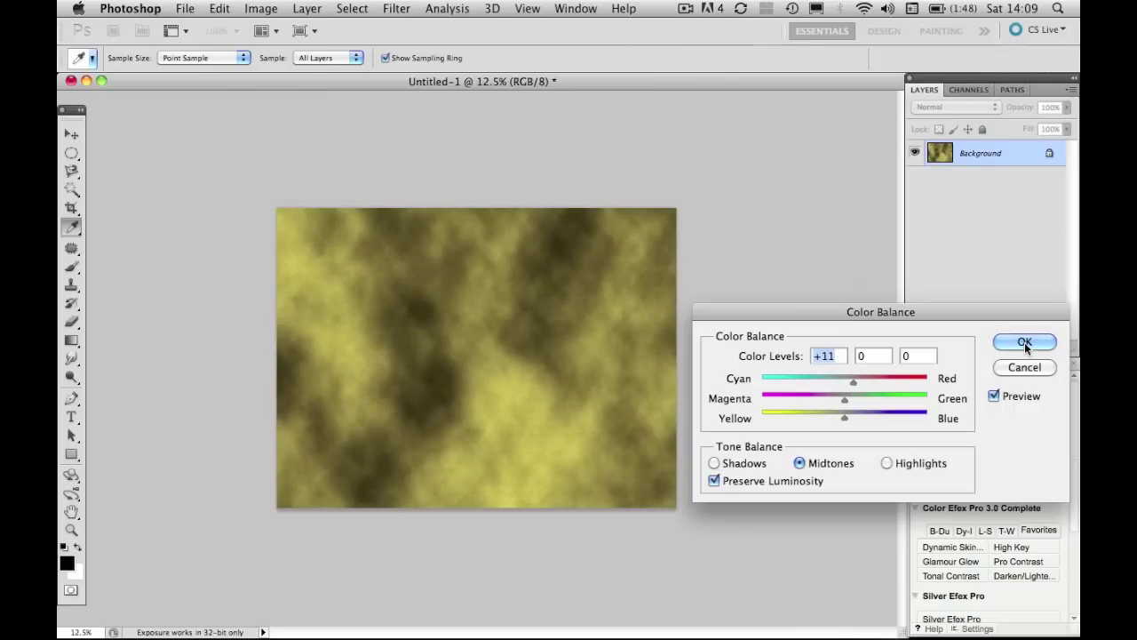
left_click(1024, 342)
key("c")
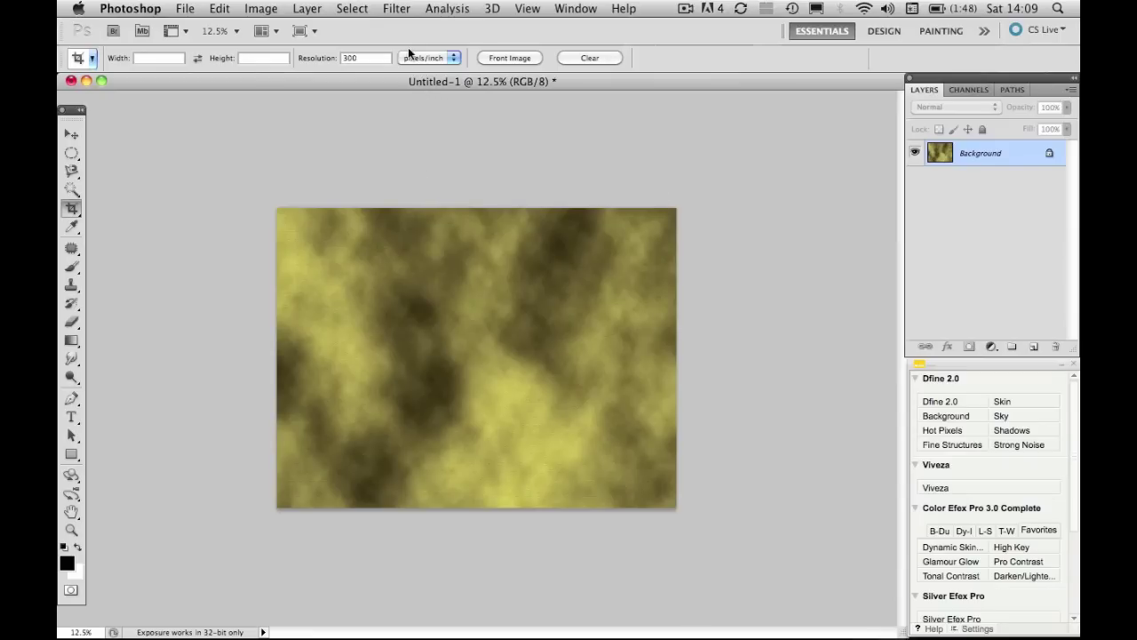
Apply a custom Lens Correction that darkens the image edges with a vignette amount of -45.
left_click(396, 10)
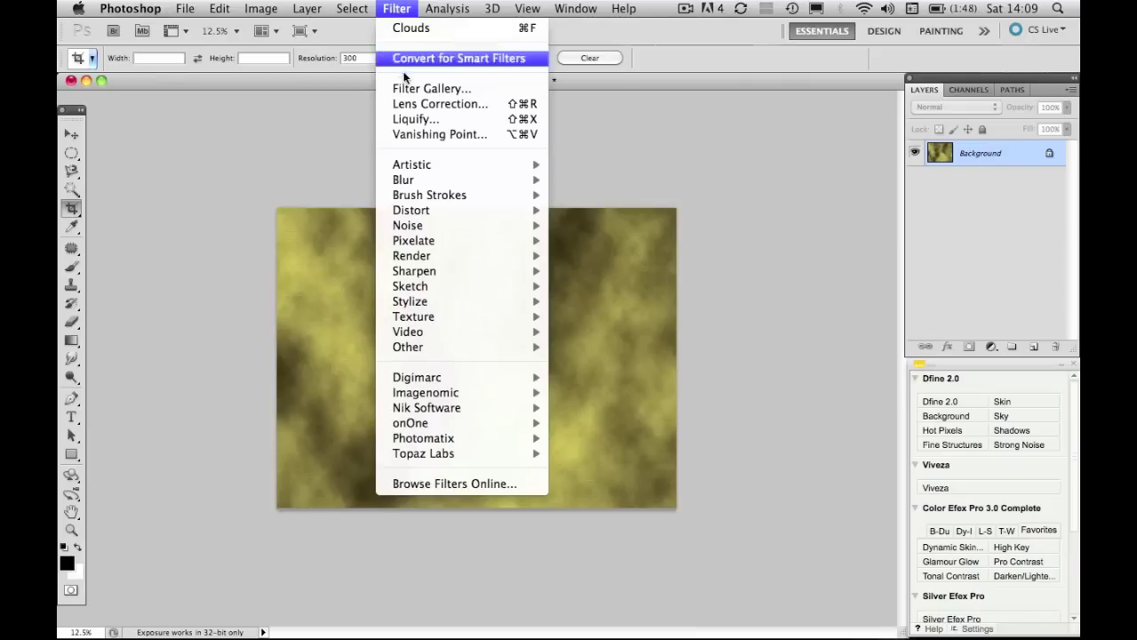
left_click(406, 103)
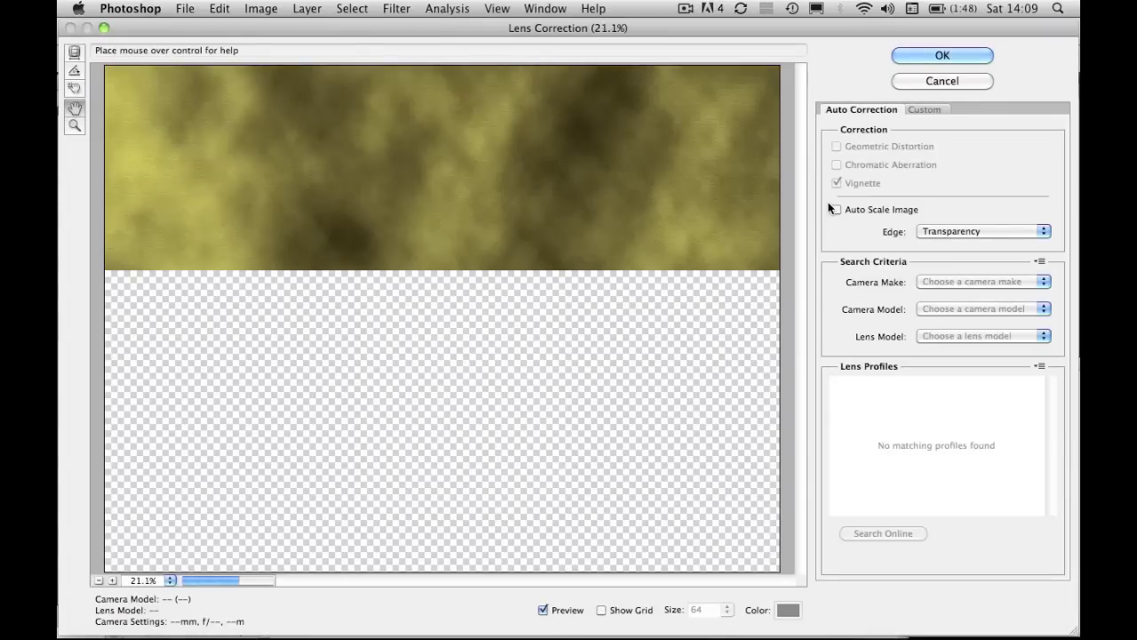
left_click(835, 208)
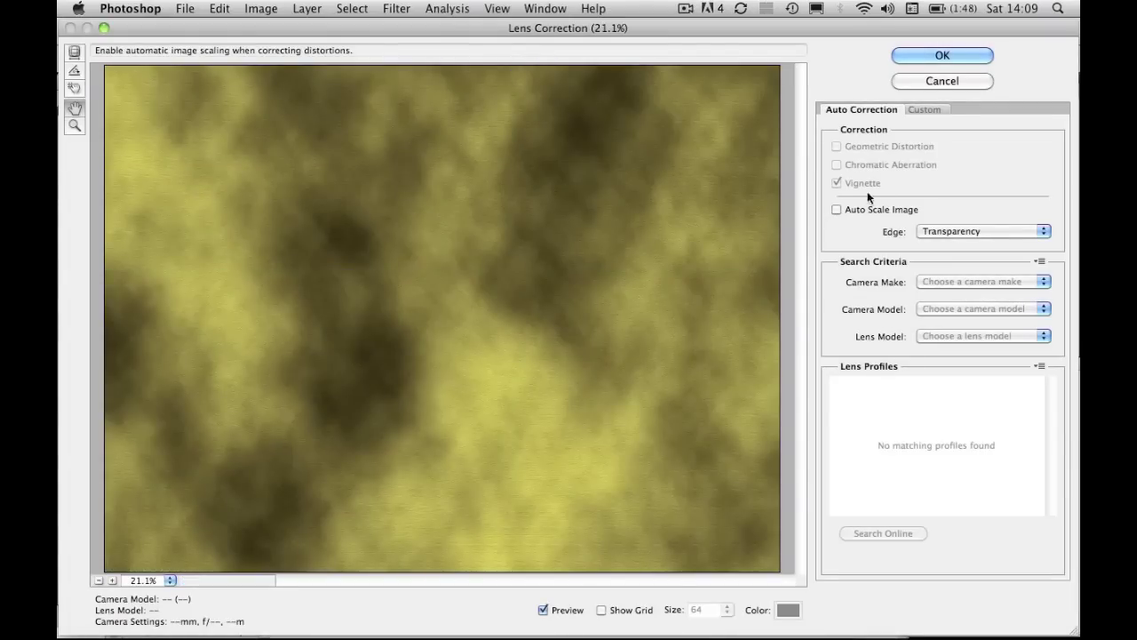
left_click(925, 110)
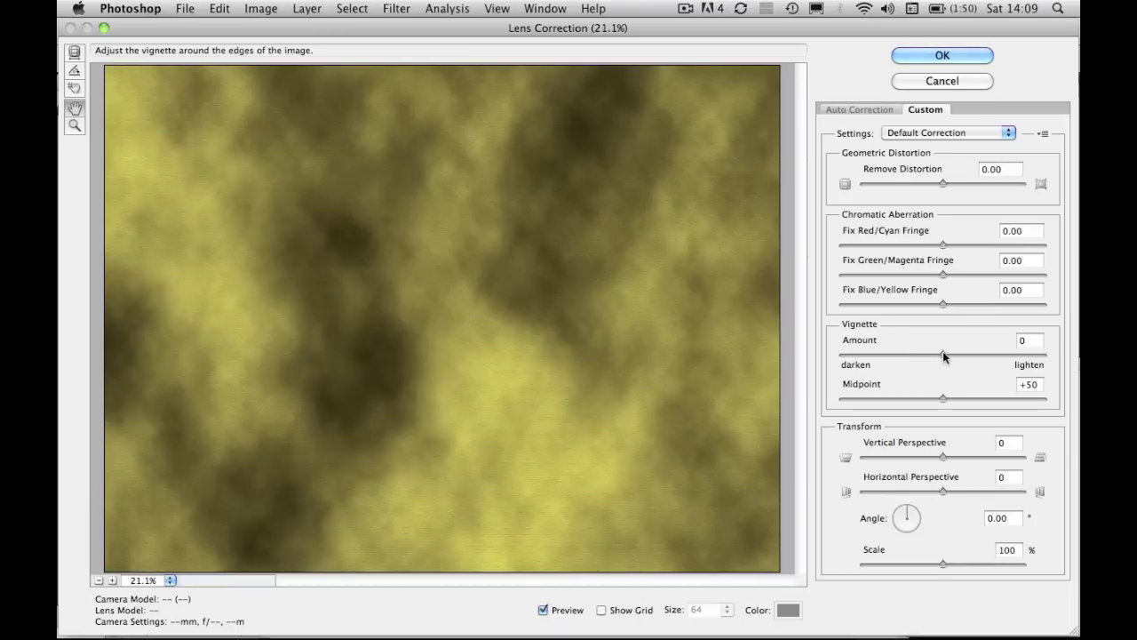
left_click_drag(941, 354, 897, 354)
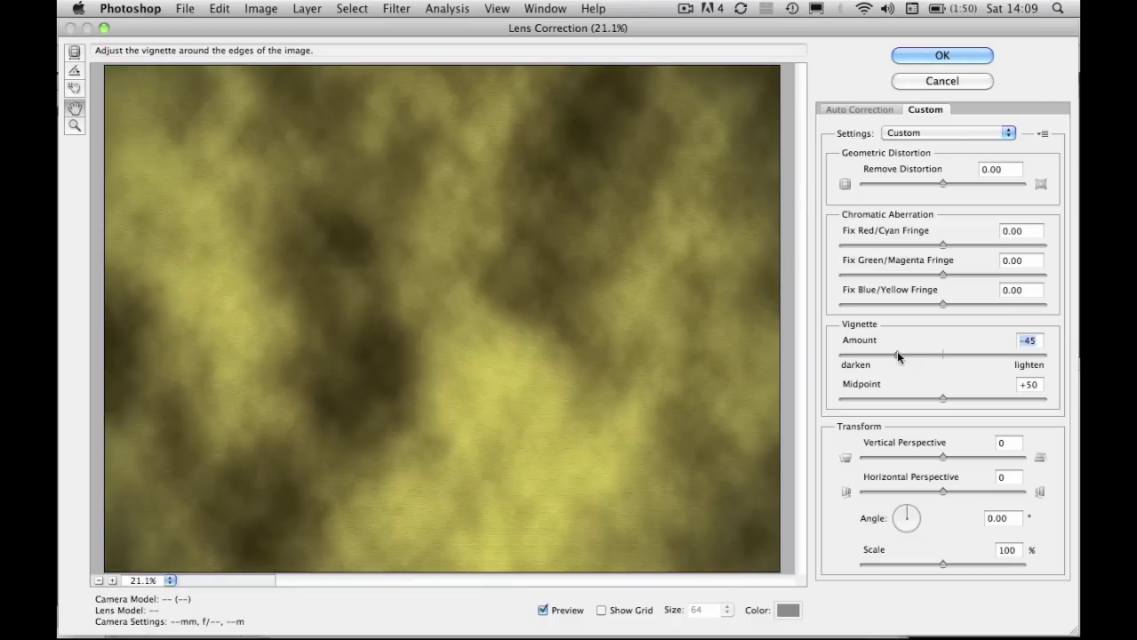
left_click(961, 59)
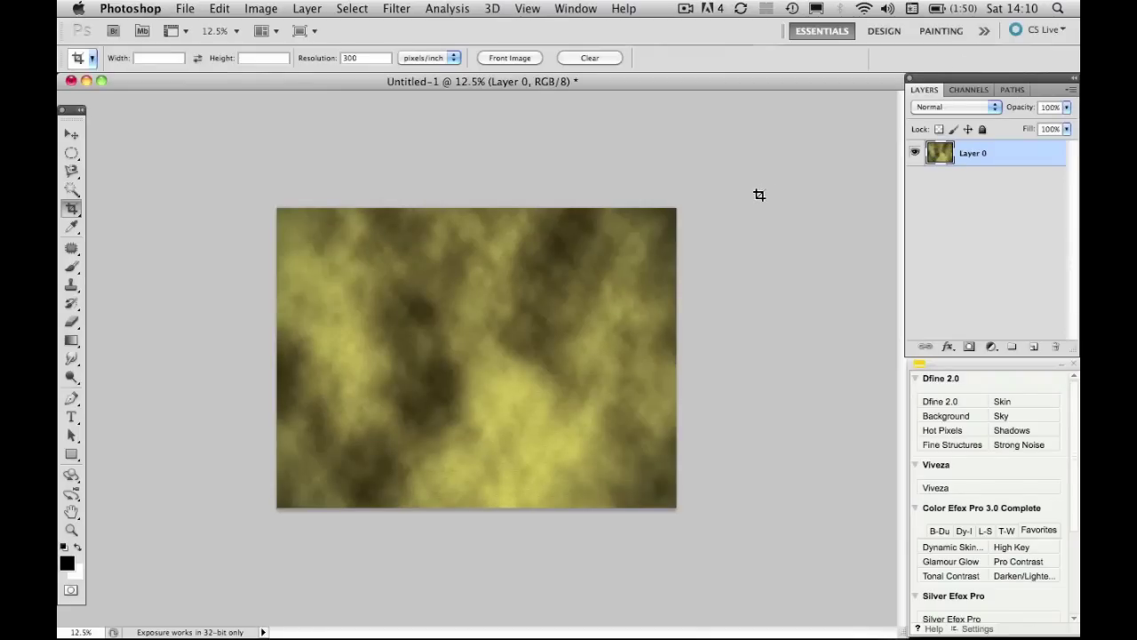
Examine the canvas texture and cloud detail up close across the vignetted image.
key("super+plus")
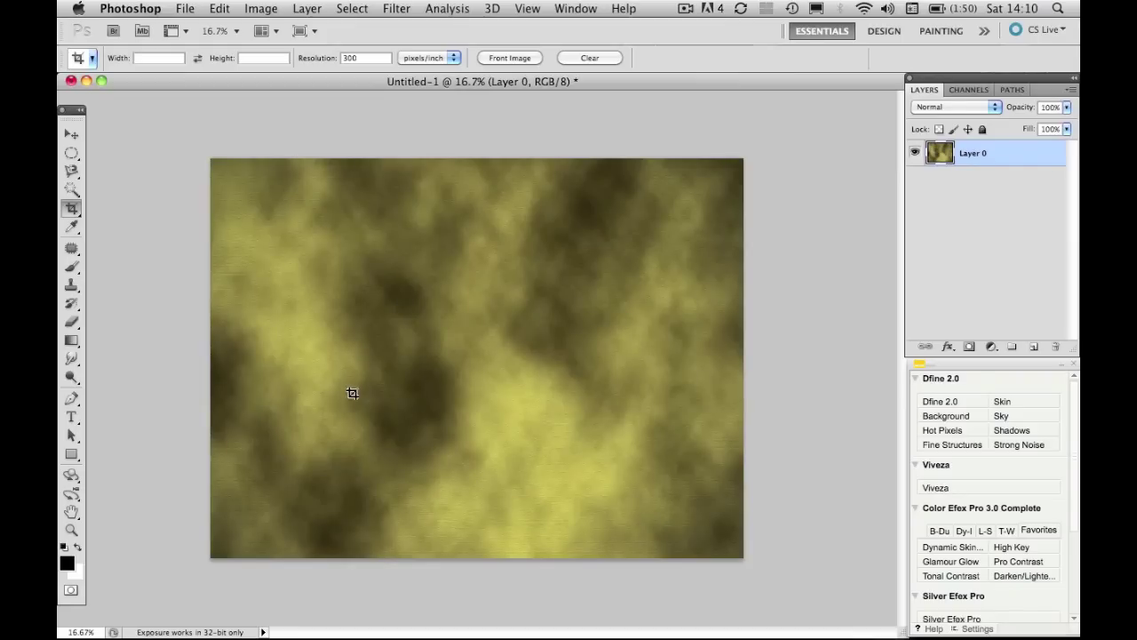
key("super+plus")
key("super+plus")
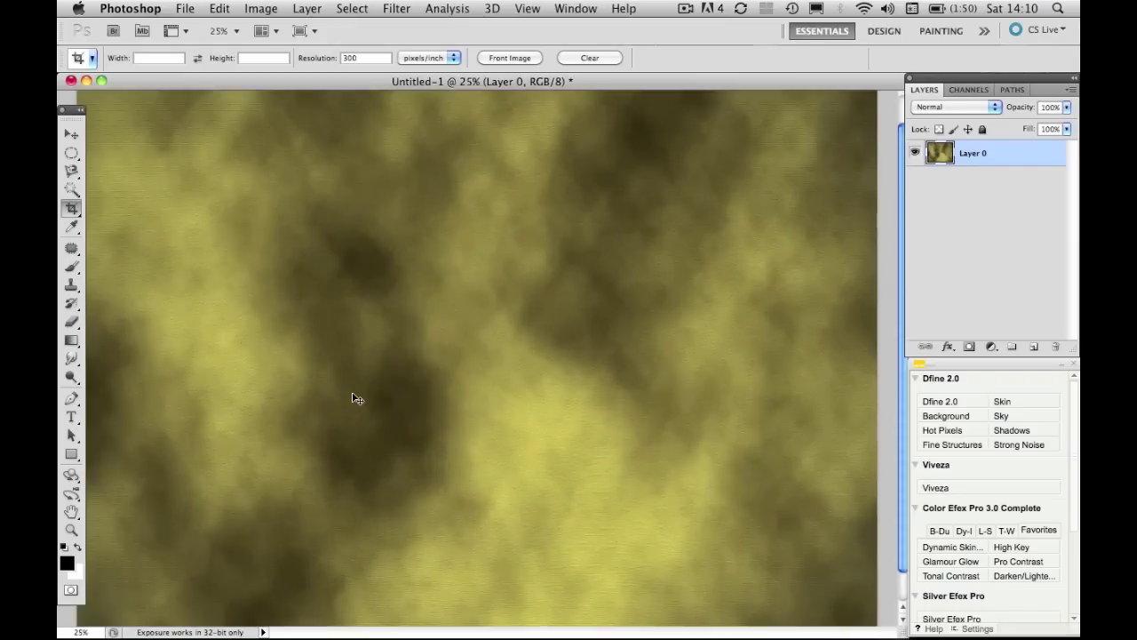
key("super+plus")
key("super+plus")
key("super+minus")
key("super+minus")
key("super+minus")
key("super+minus")
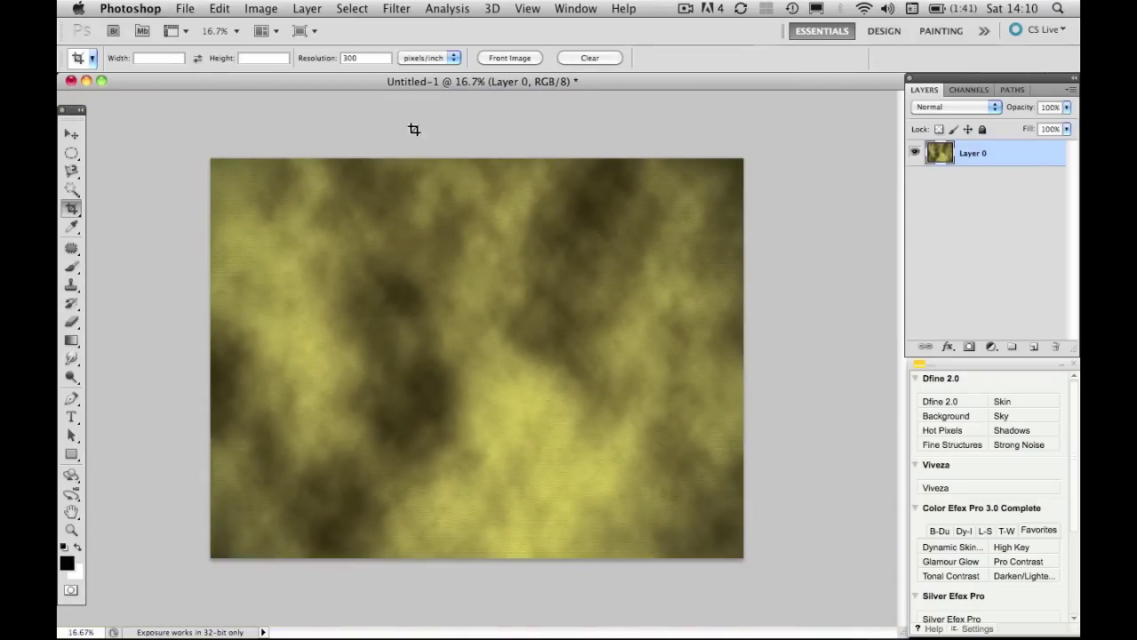
Try cropping the image to a smaller landscape section around its centre and undo the crop.
left_click_drag(346, 485, 606, 307)
key("Return")
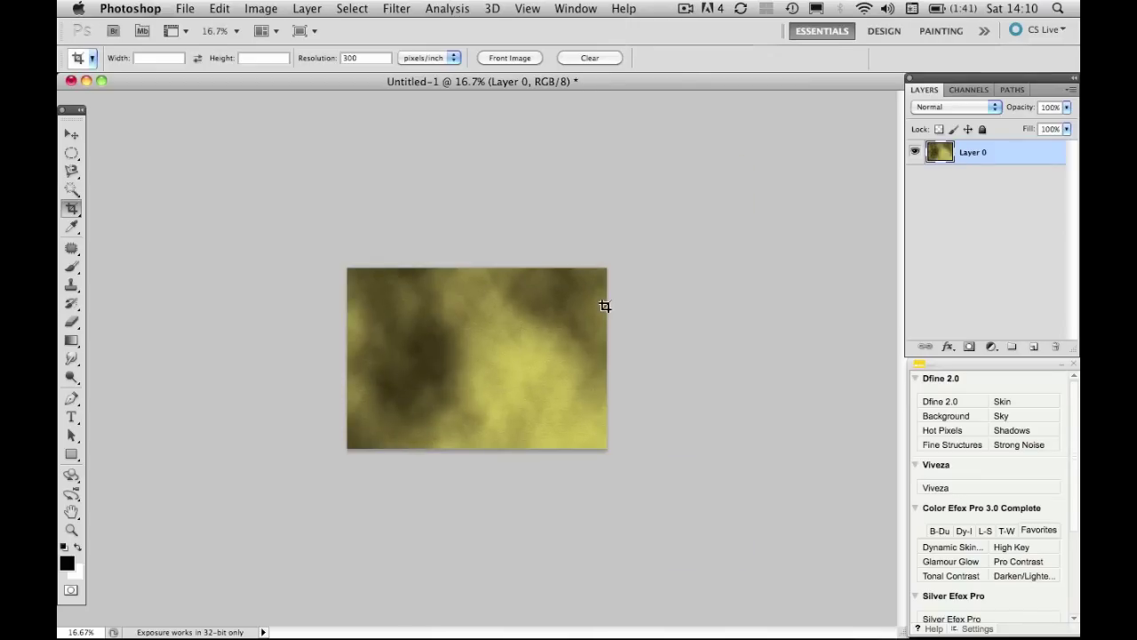
key("super+equal")
key("super+equal")
key("super+equal")
key("super+minus")
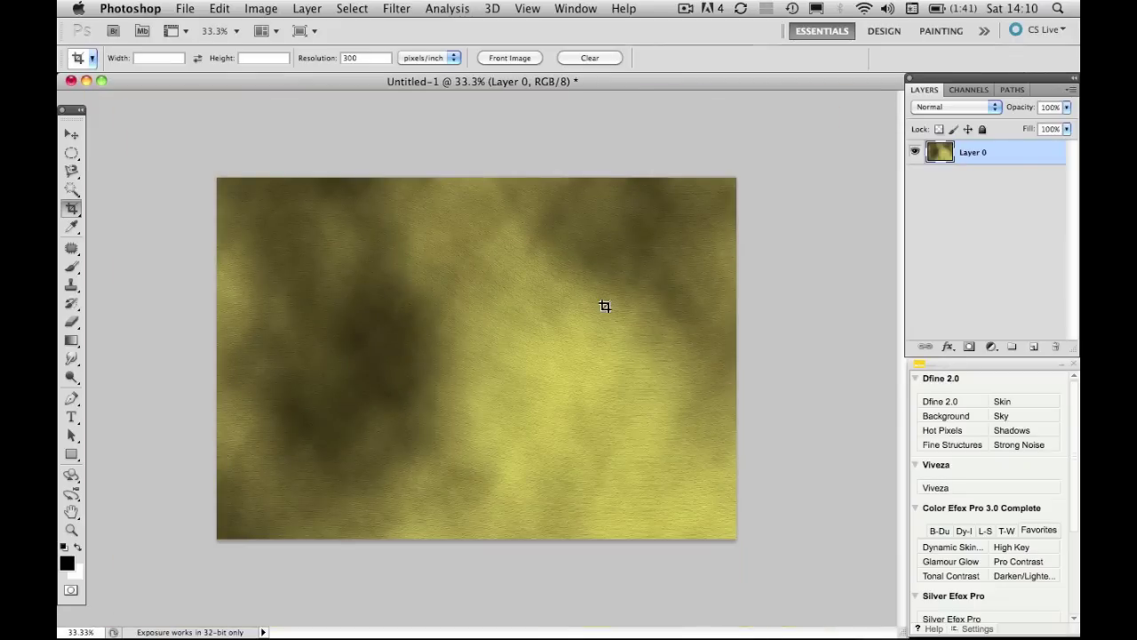
key("super+z")
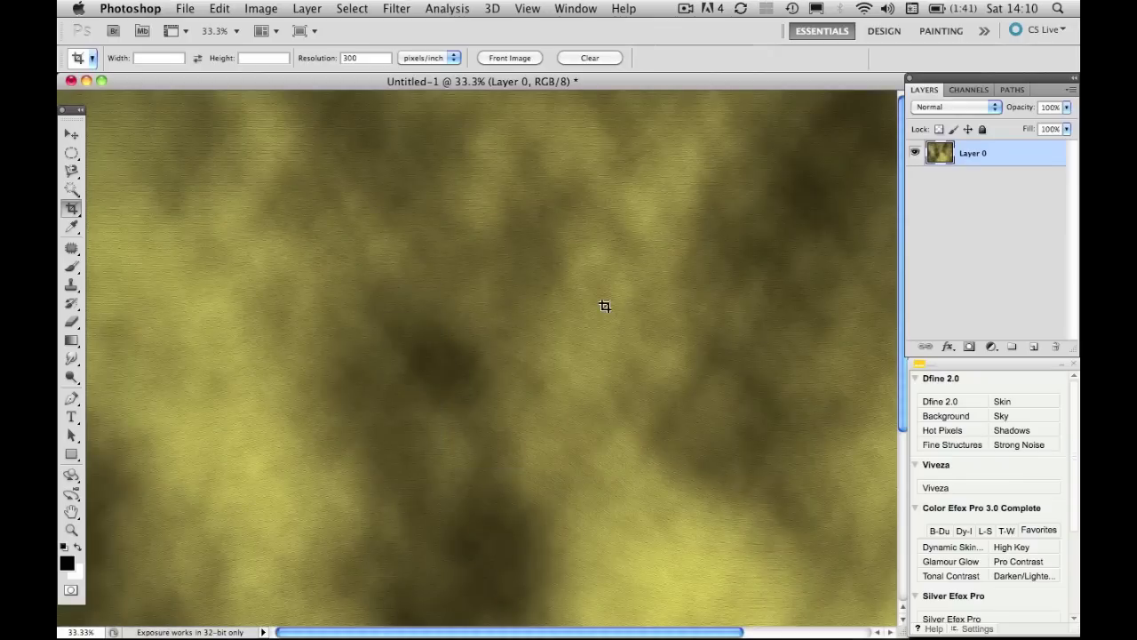
key("super+minus")
key("super+minus")
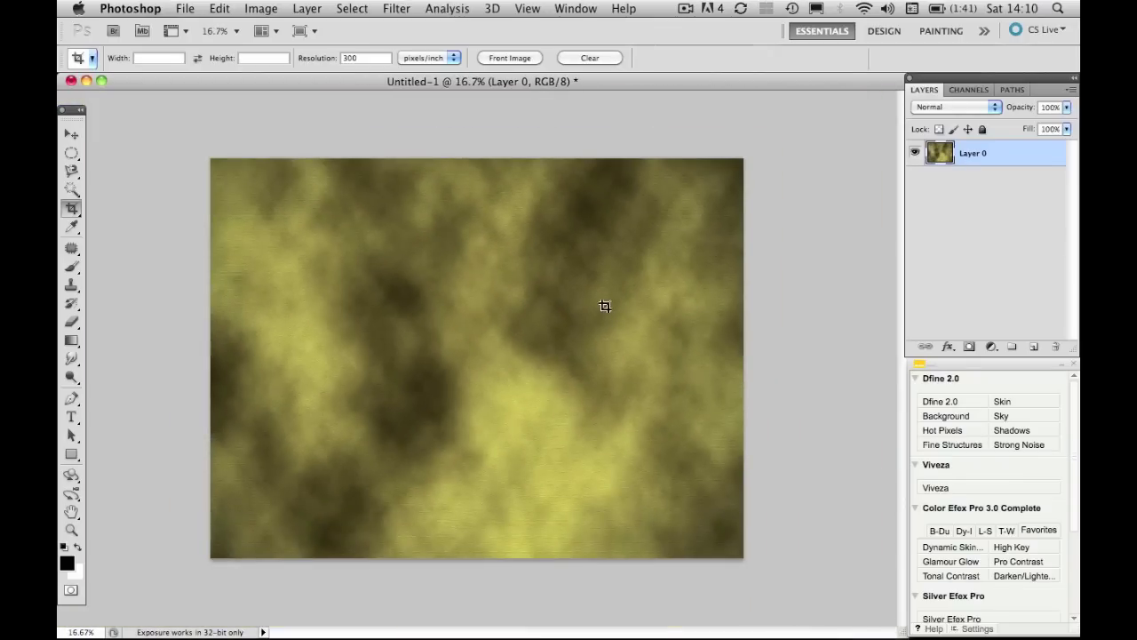
Apply a Curves adjustment to the image using the Medium Contrast (RGB) preset.
left_click(261, 9)
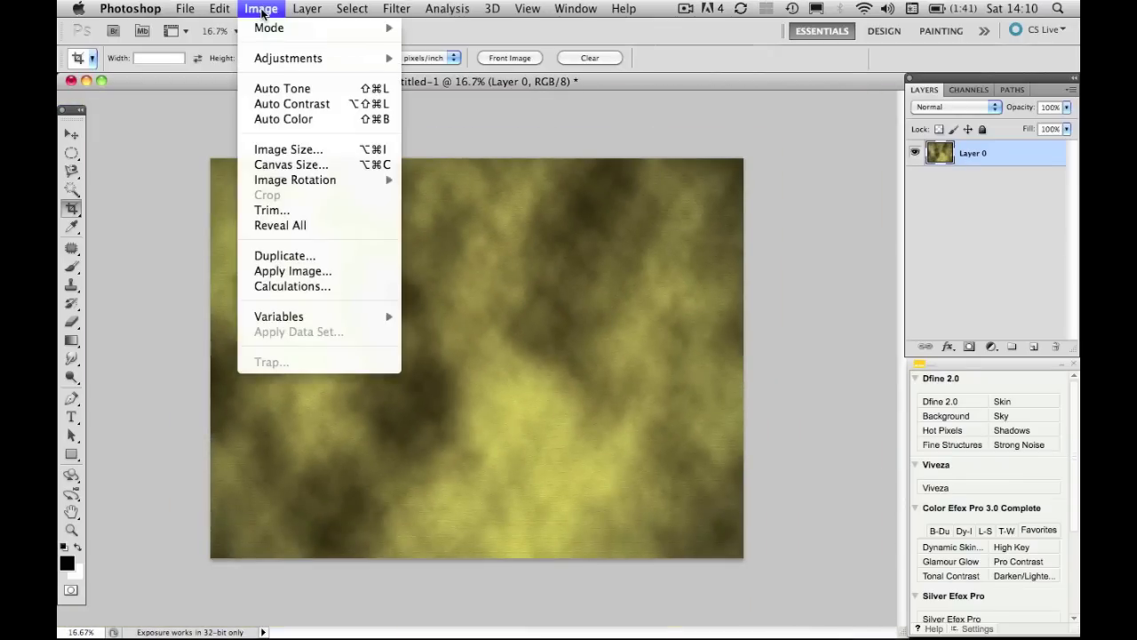
mouse_move(371, 61)
left_click(431, 84)
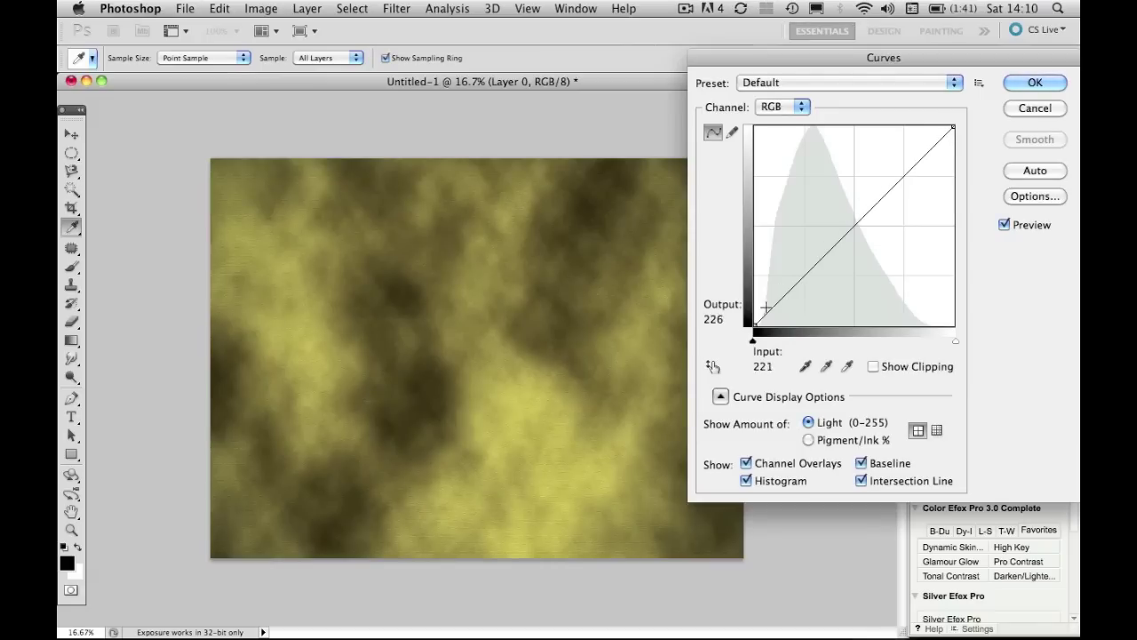
left_click(955, 84)
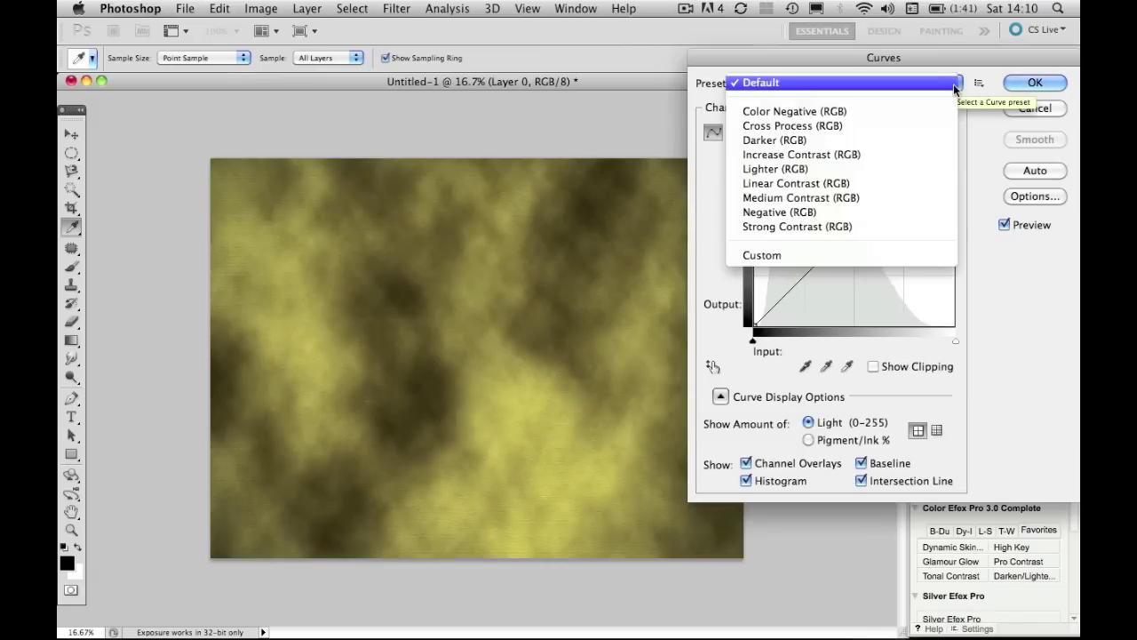
left_click(835, 197)
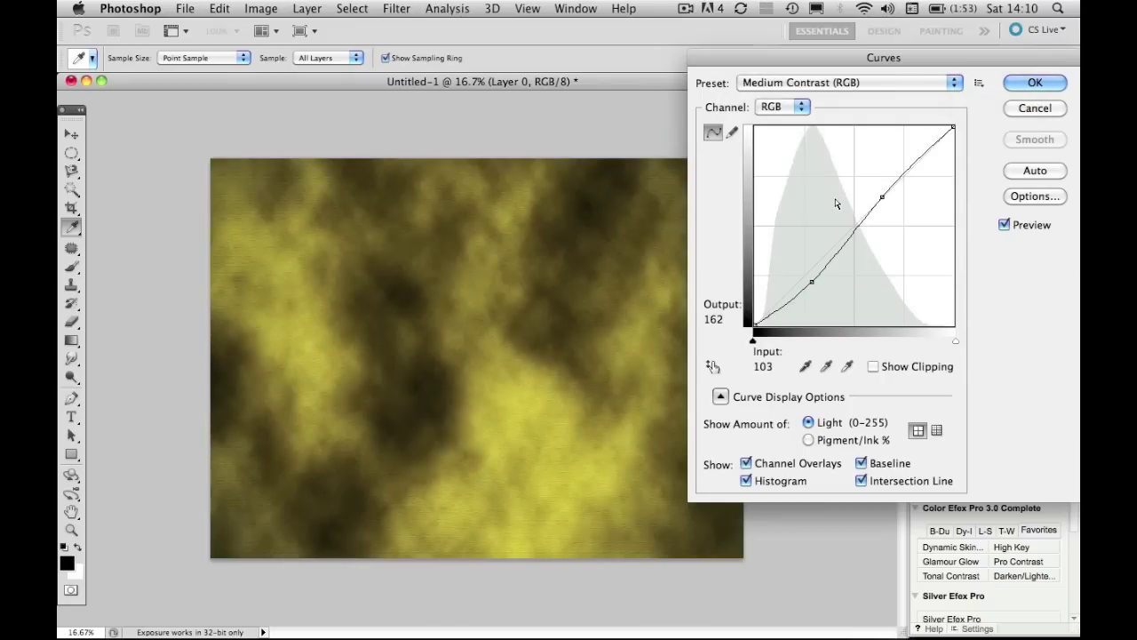
left_click(1024, 82)
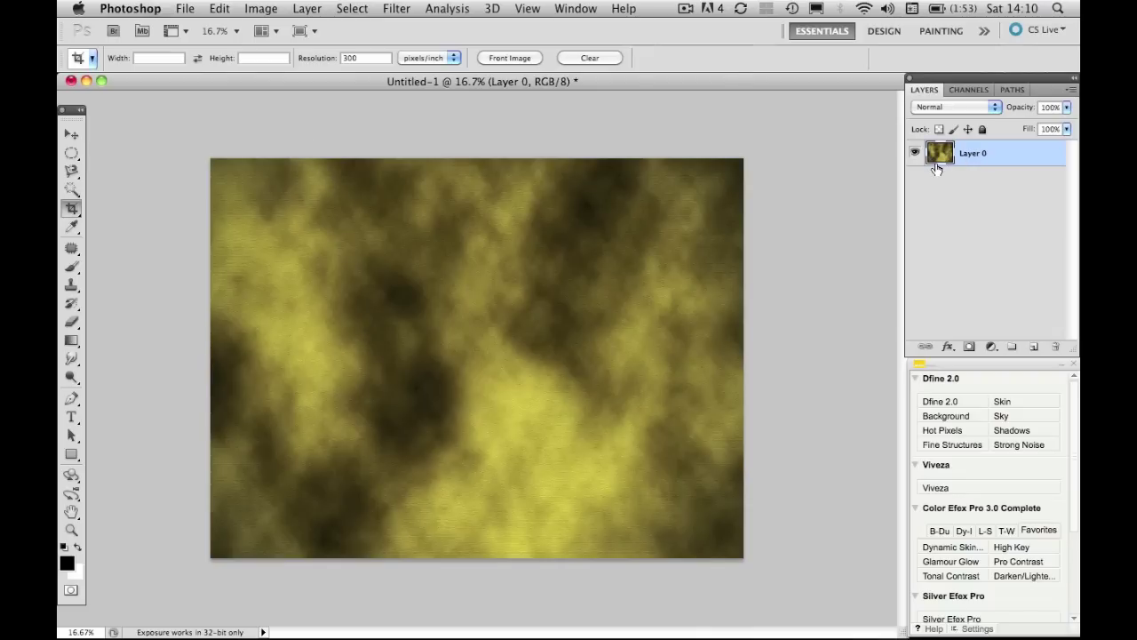
Try HDR Toning with the Surrealistic High Contrast preset and an exposure of -1.26, and cancel the adjustment.
left_click(270, 10)
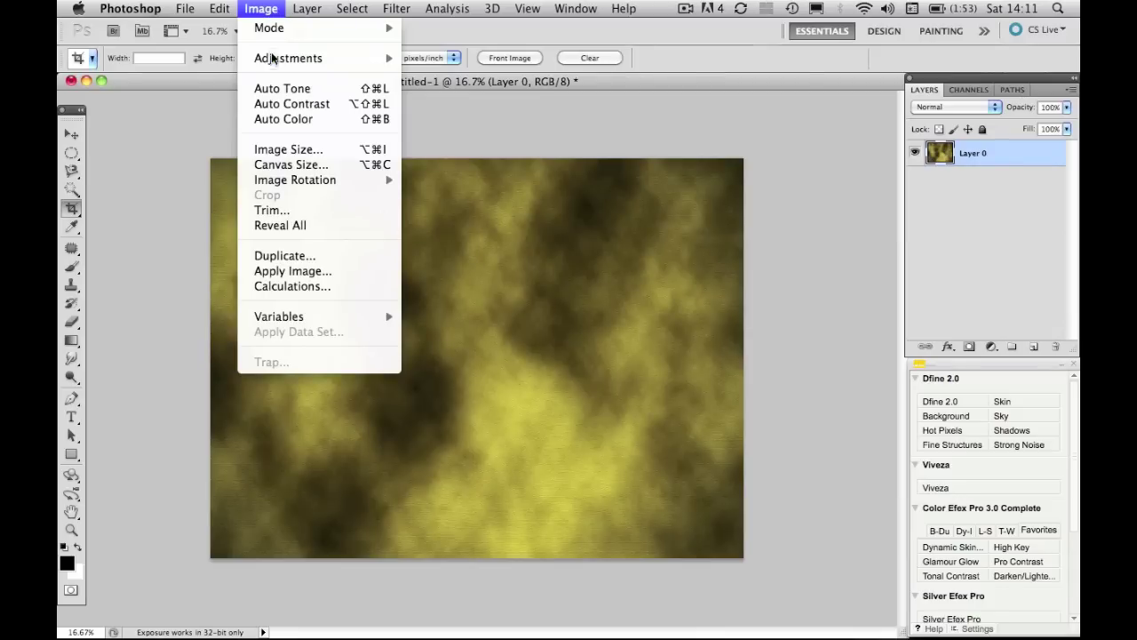
mouse_move(308, 59)
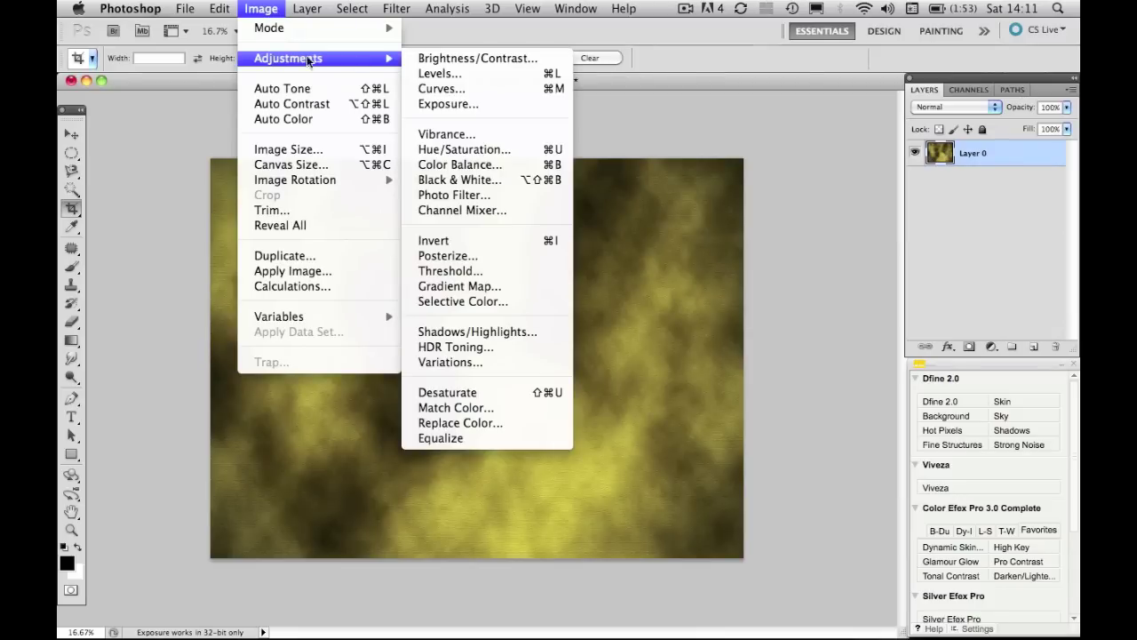
left_click(449, 352)
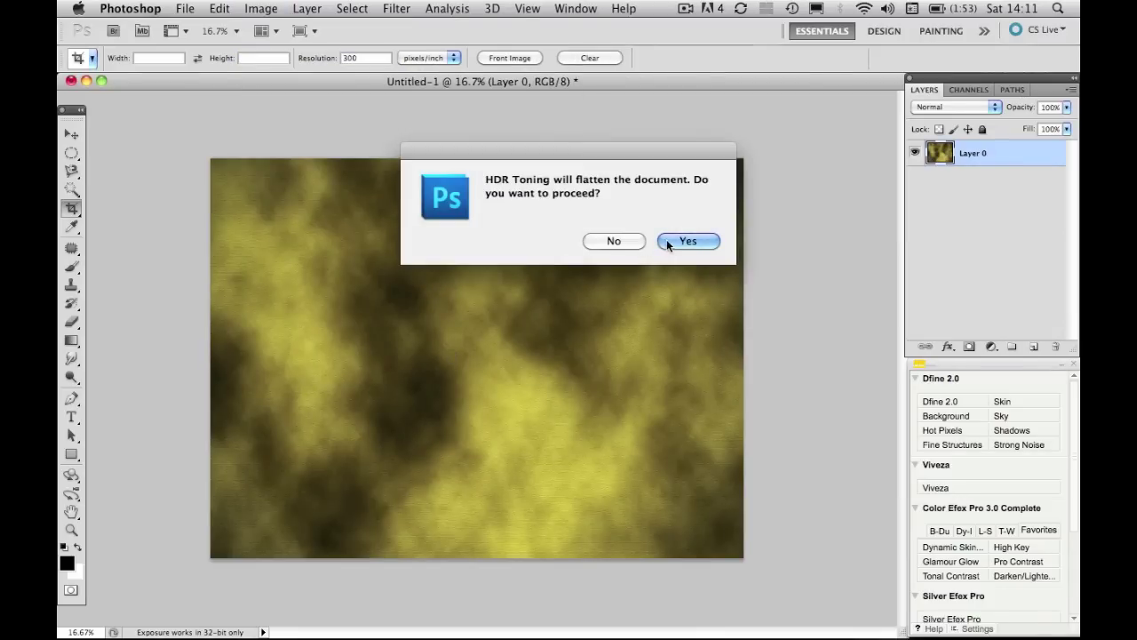
left_click(669, 242)
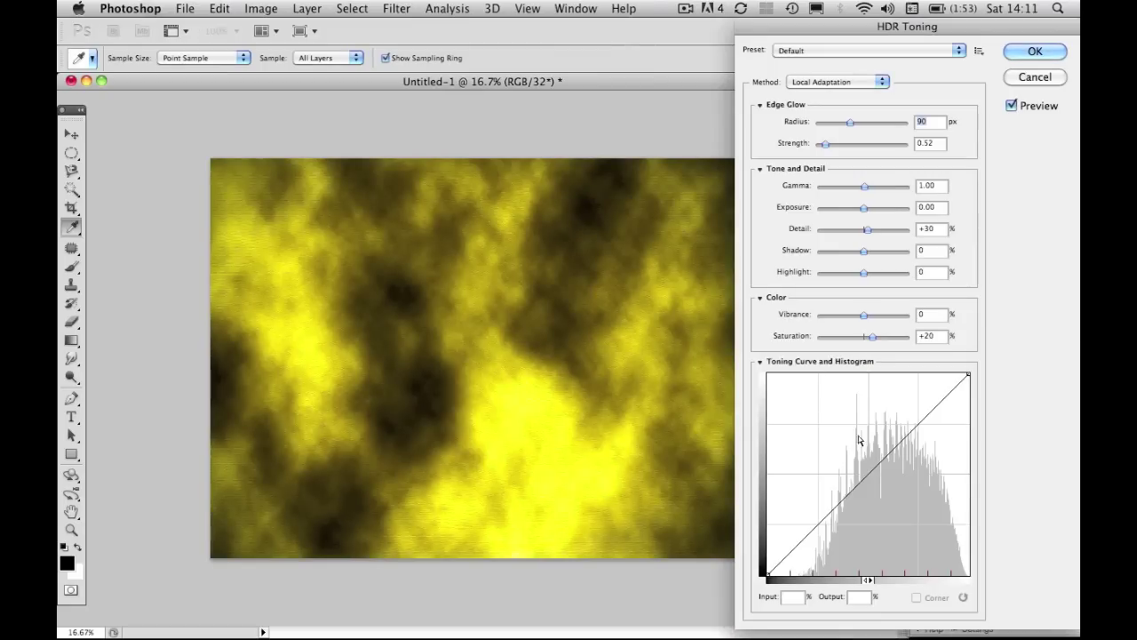
left_click(959, 51)
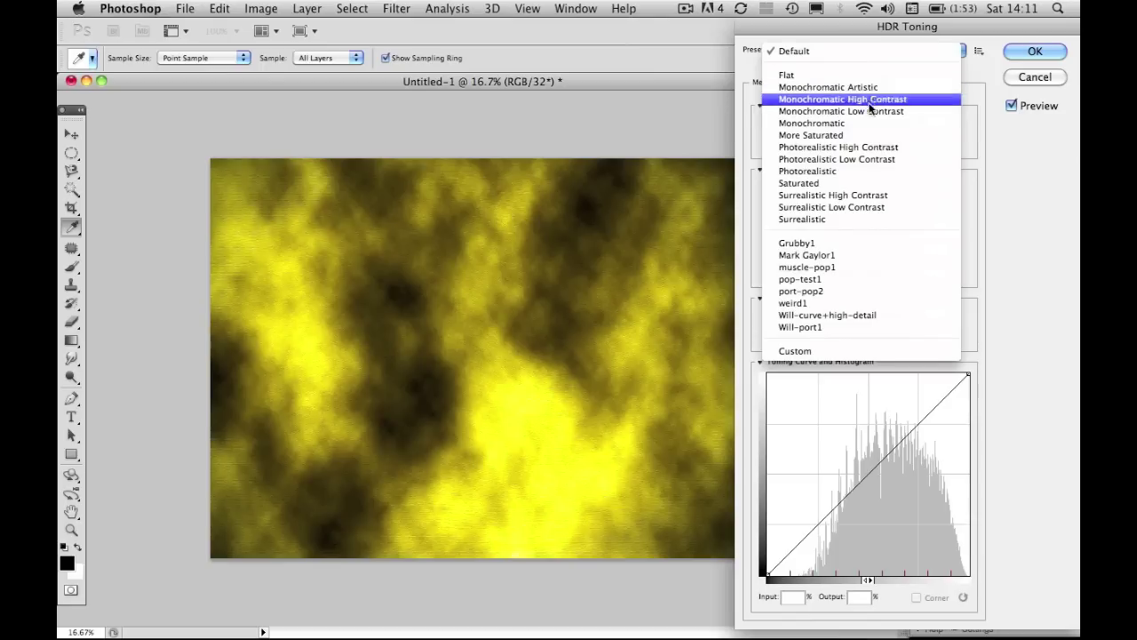
left_click(851, 194)
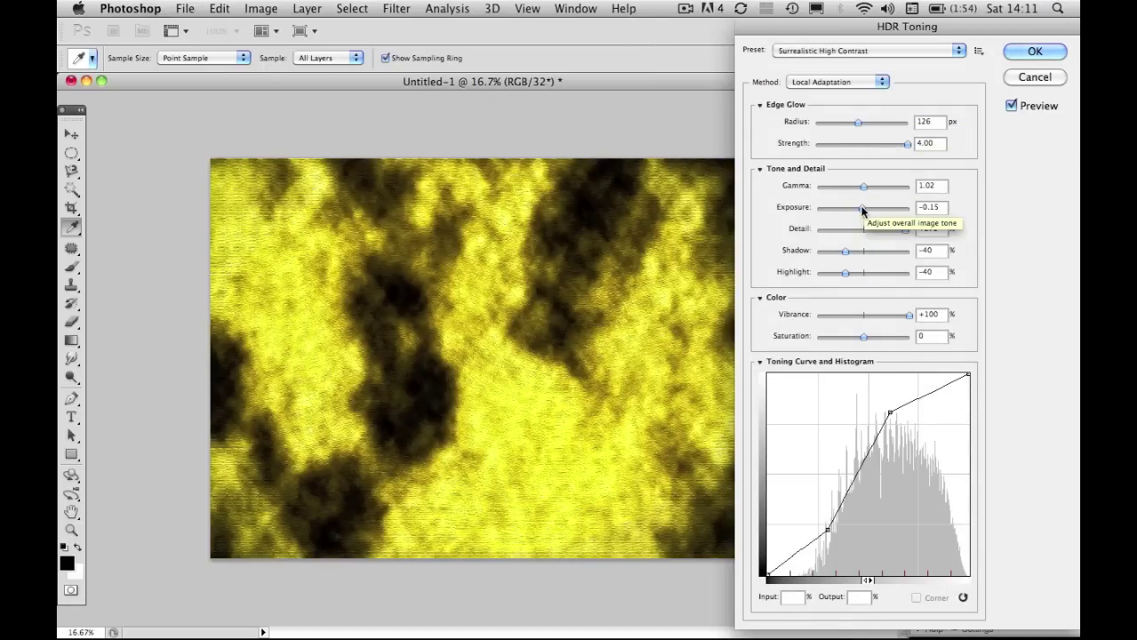
left_click_drag(862, 209, 852, 211)
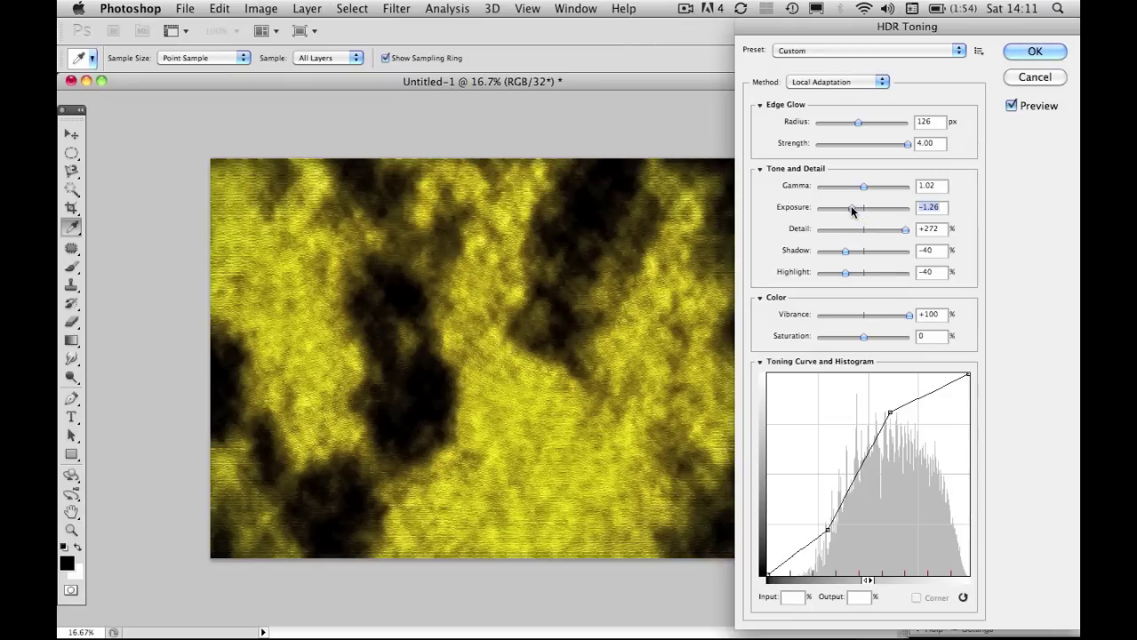
left_click(1021, 77)
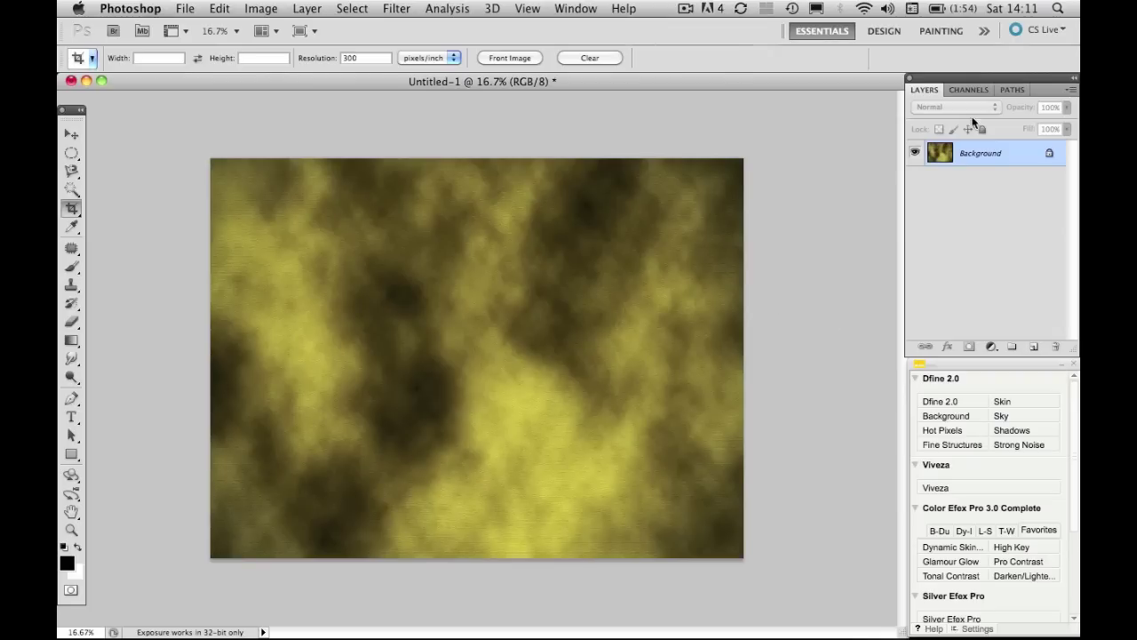
Duplicate the Background layer and set the copy's blend mode to Soft Light.
key("super+j")
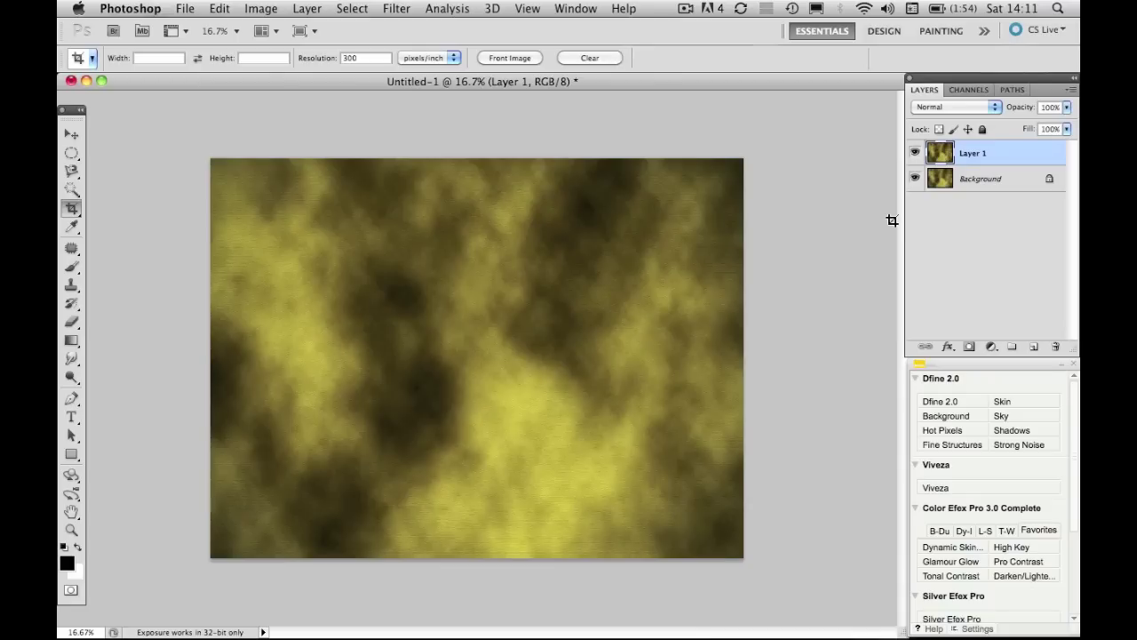
left_click(997, 107)
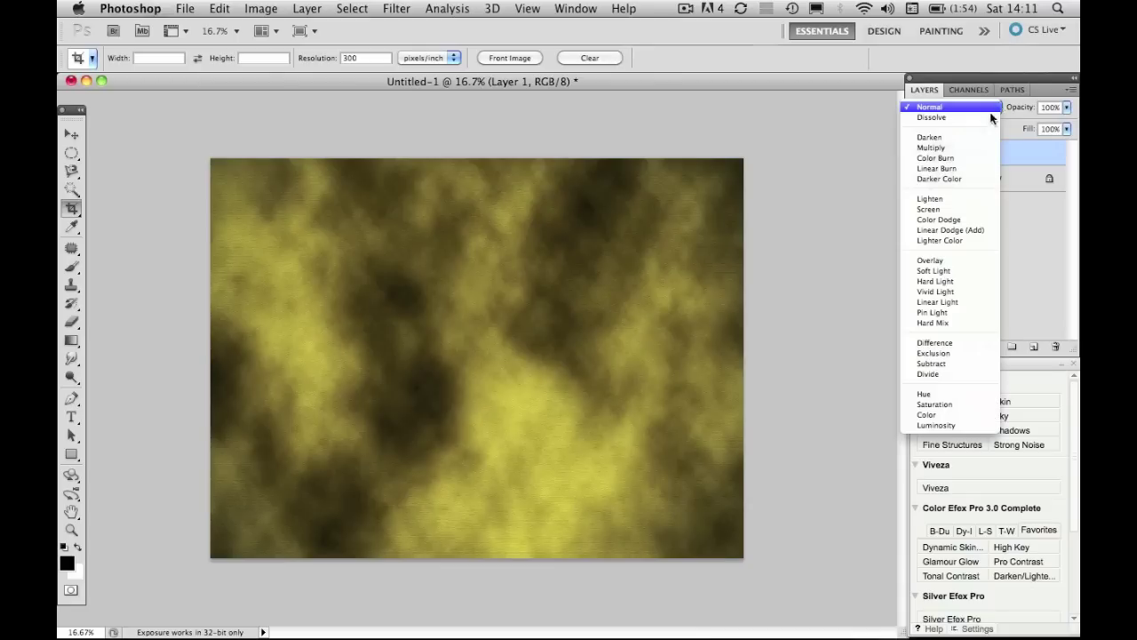
left_click(933, 270)
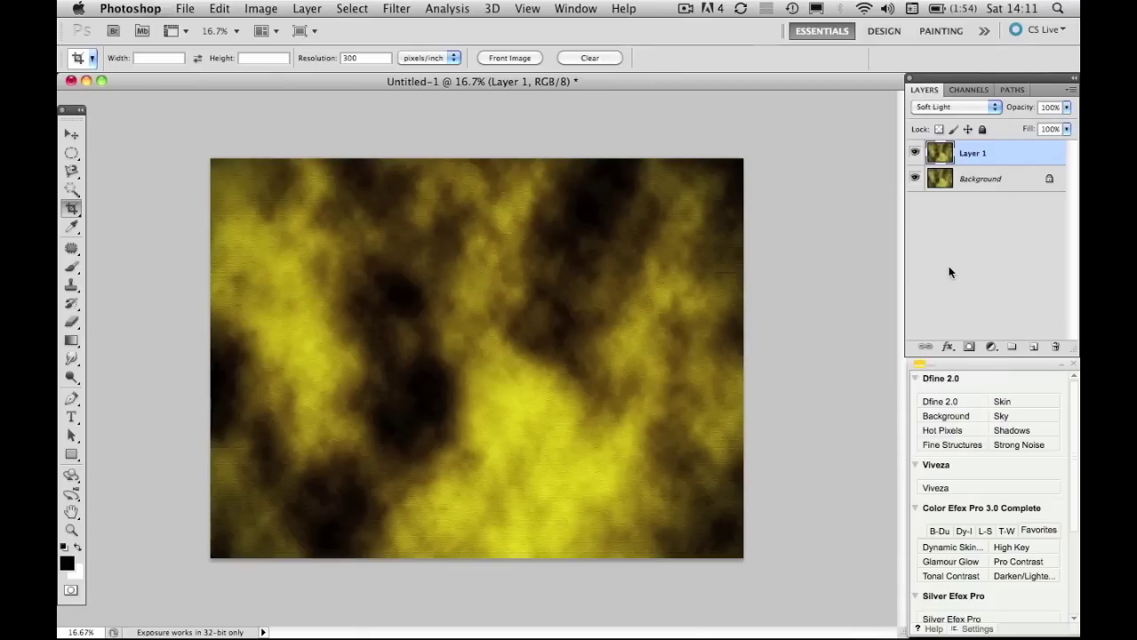